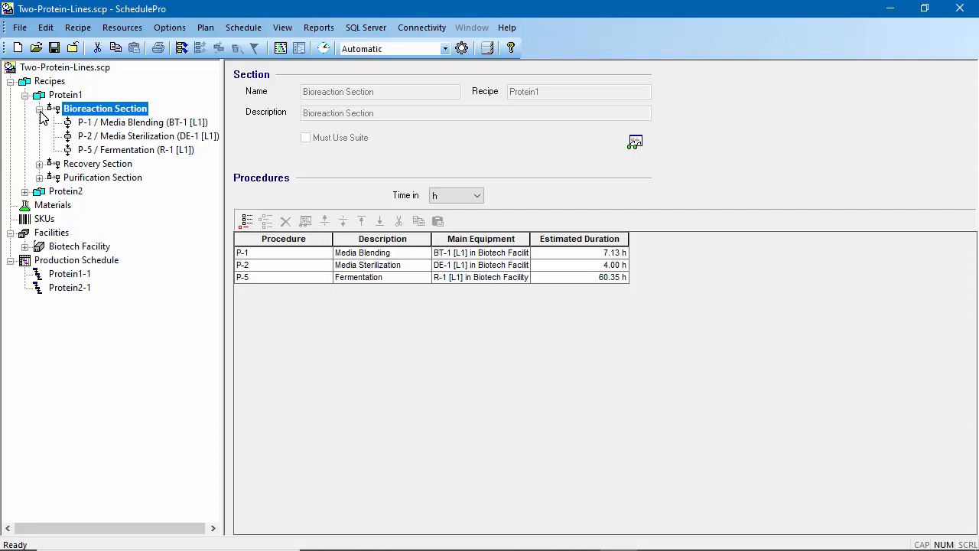
# Review the P-5 Fermentation procedure in the Bioreaction Section and the duration settings of its CIP-1 operation, without changing anything
pyautogui.click(130, 152)
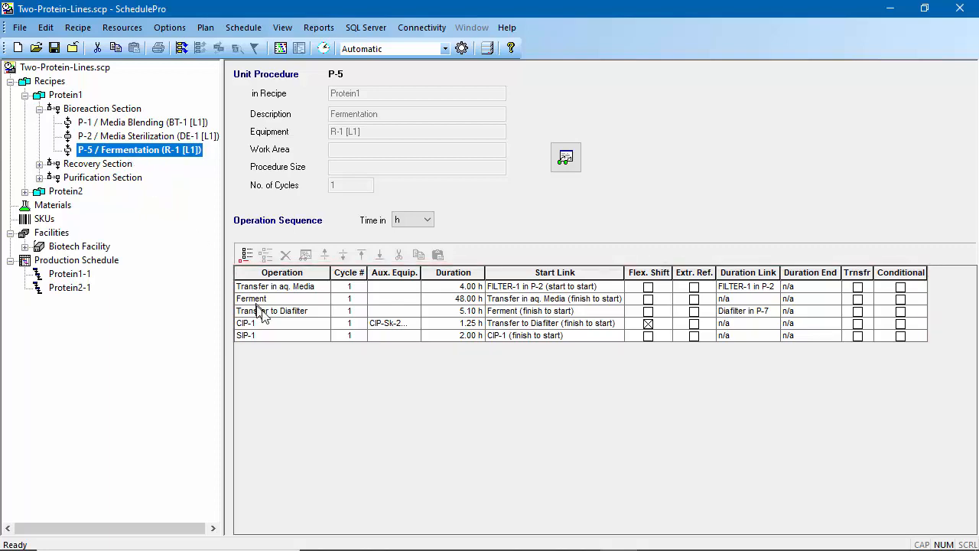
pyautogui.doubleClick(273, 327)
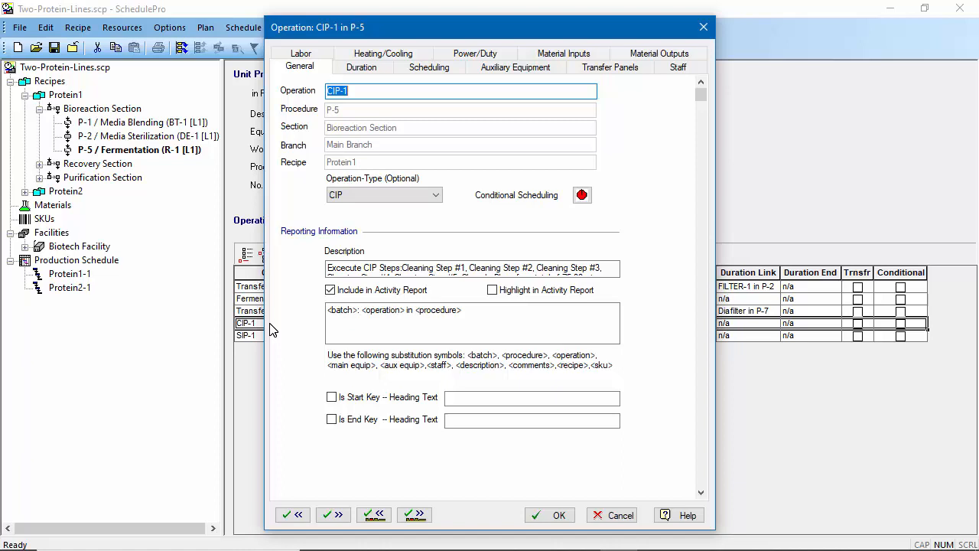
pyautogui.click(382, 71)
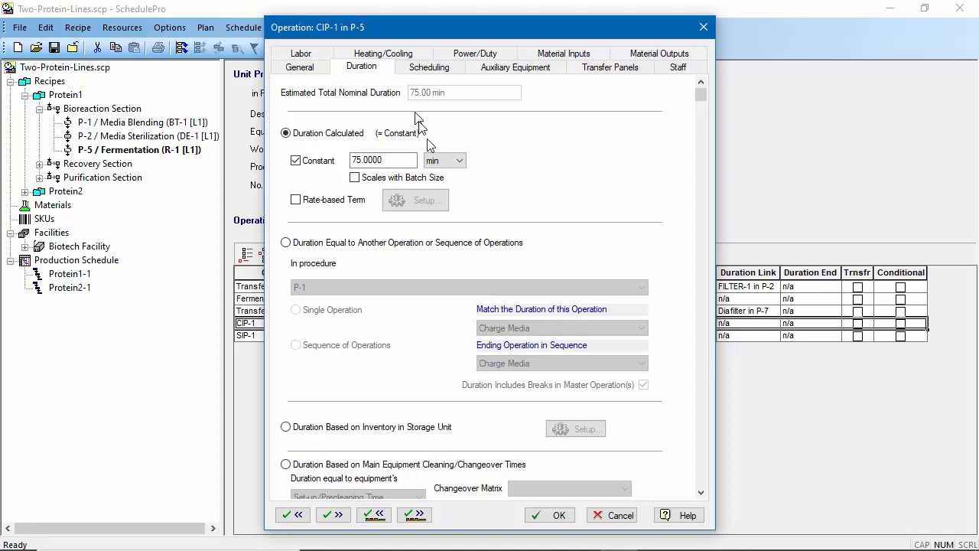
pyautogui.click(605, 520)
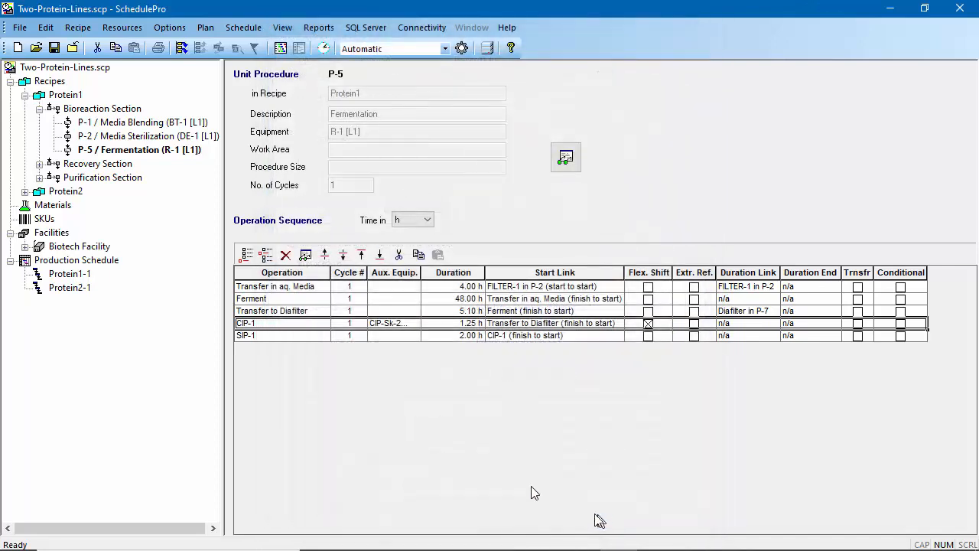
# Display the list of equipment defined in the Biotech Facility
pyautogui.click(25, 248)
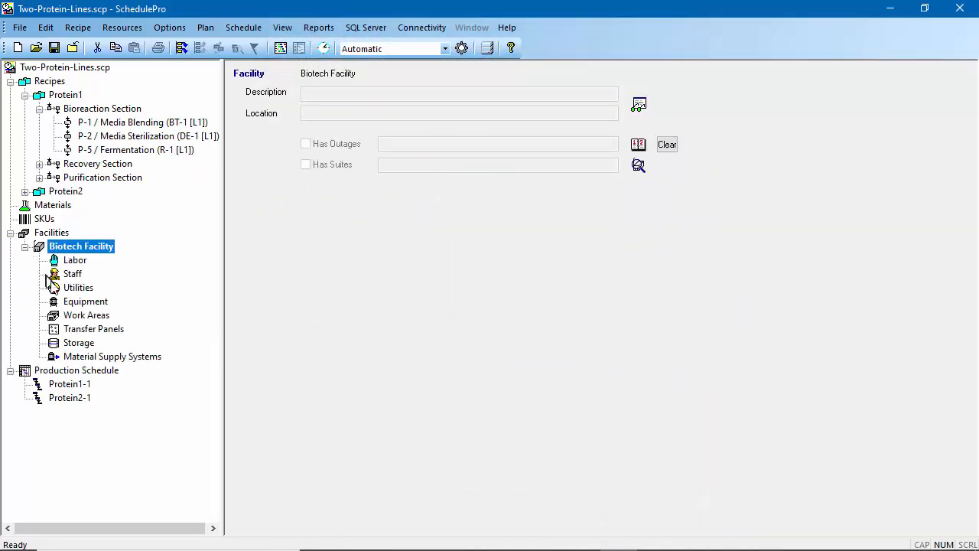
pyautogui.click(67, 304)
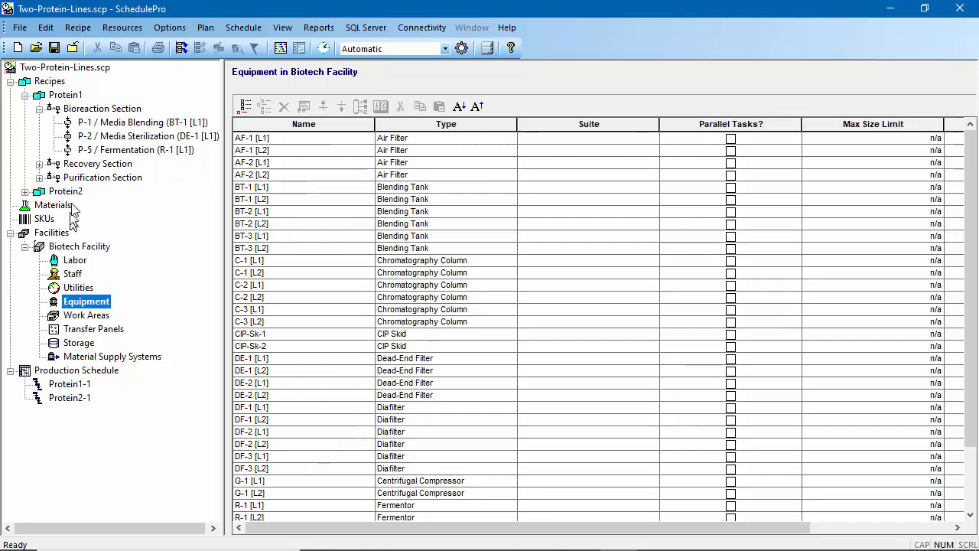
# Review the Gantt chart and the block diagram of the Protein1 recipe, closing each one after viewing
pyautogui.click(67, 97)
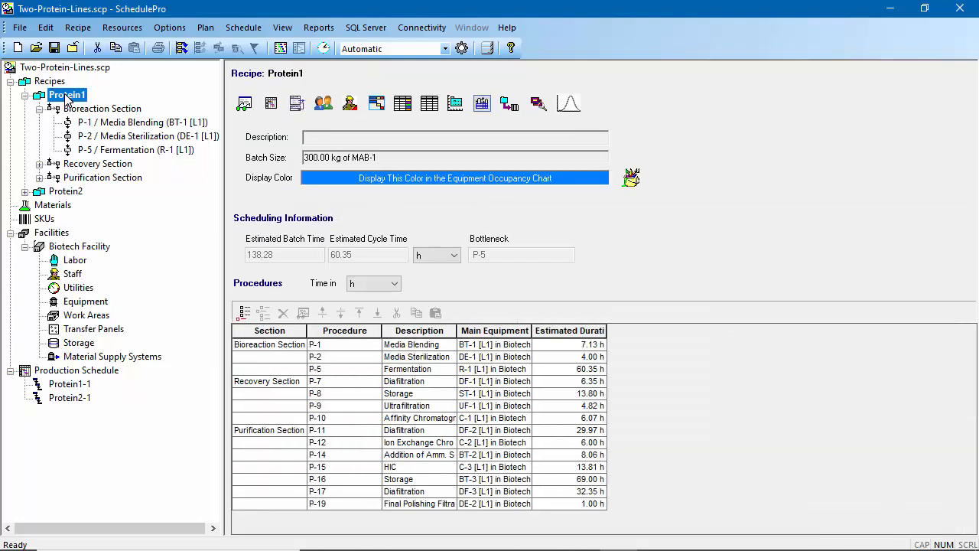
pyautogui.click(271, 106)
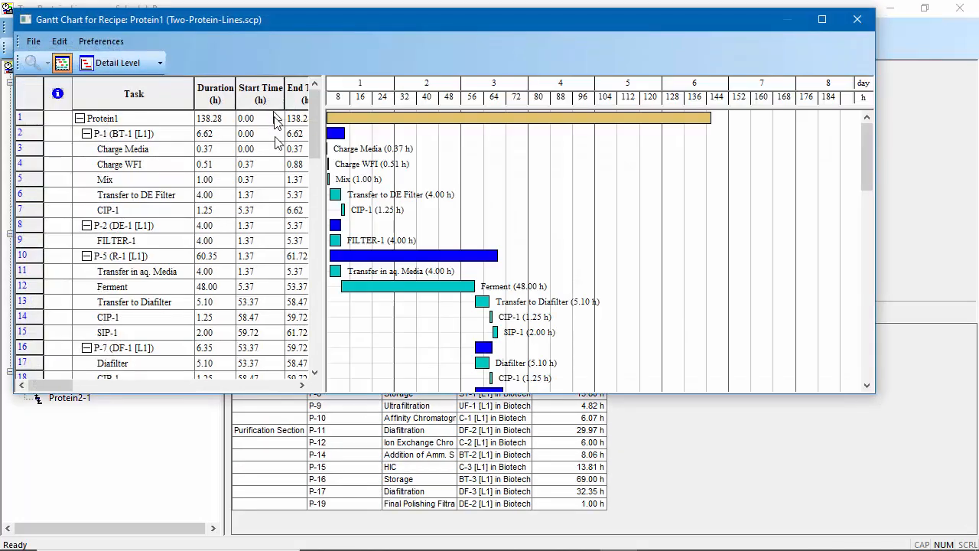
pyautogui.moveTo(301, 417); pyautogui.dragTo(306, 521)
pyautogui.moveTo(322, 483); pyautogui.dragTo(345, 485)
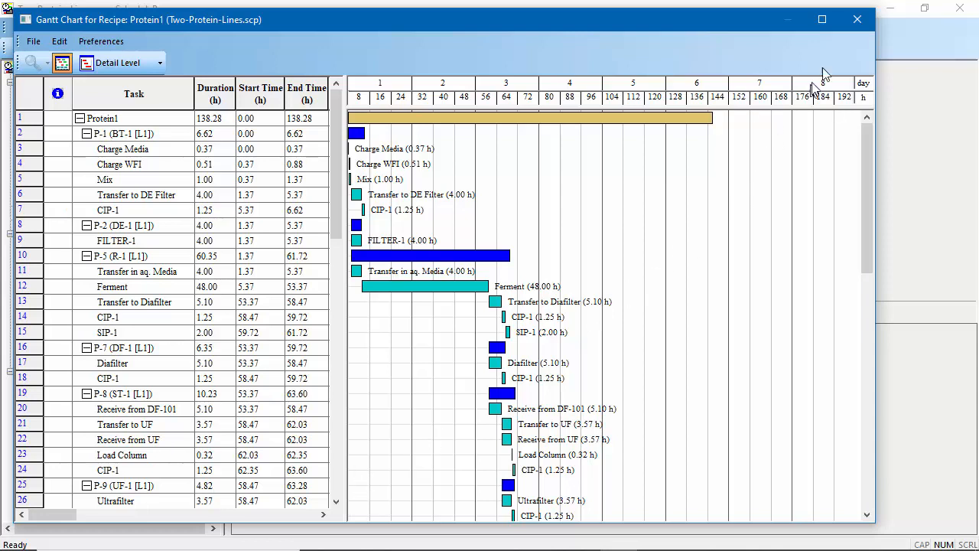
pyautogui.click(857, 19)
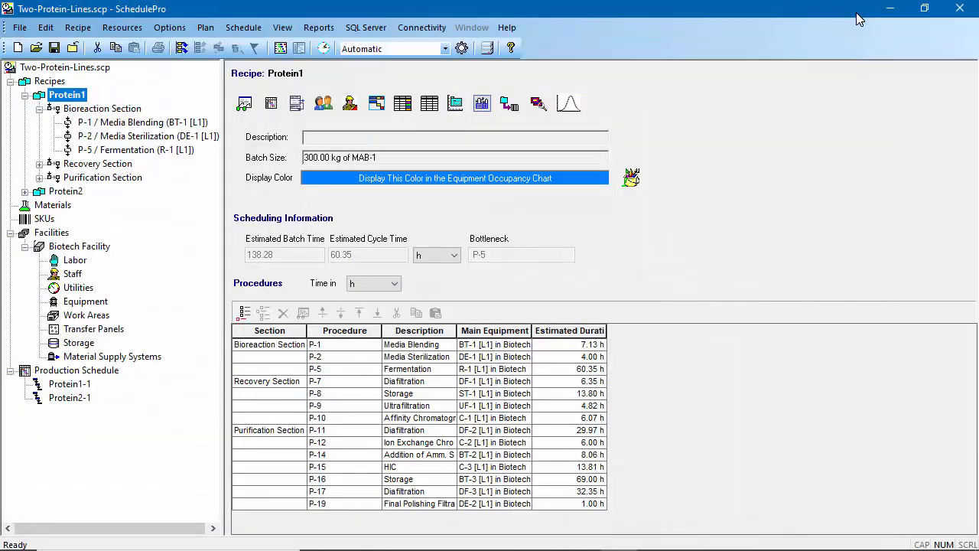
pyautogui.click(296, 105)
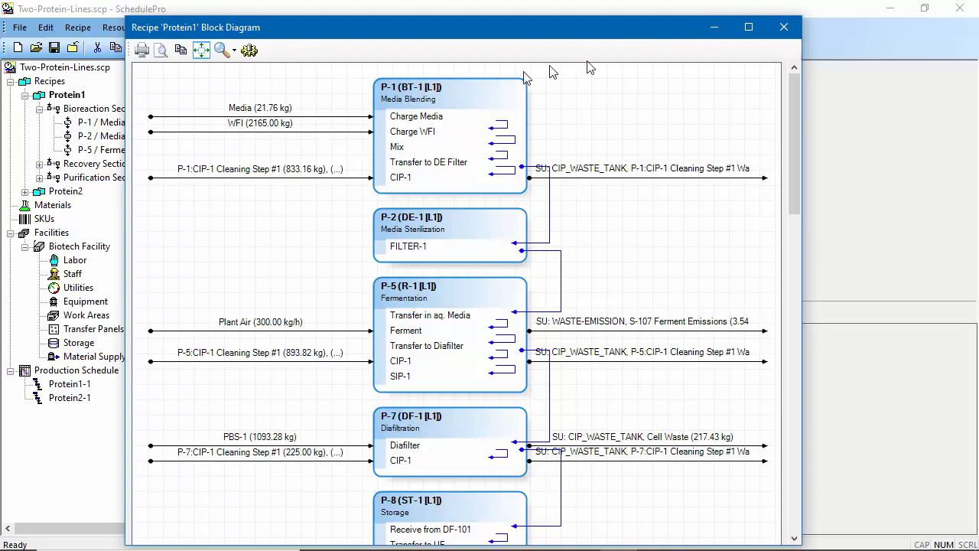
pyautogui.click(782, 29)
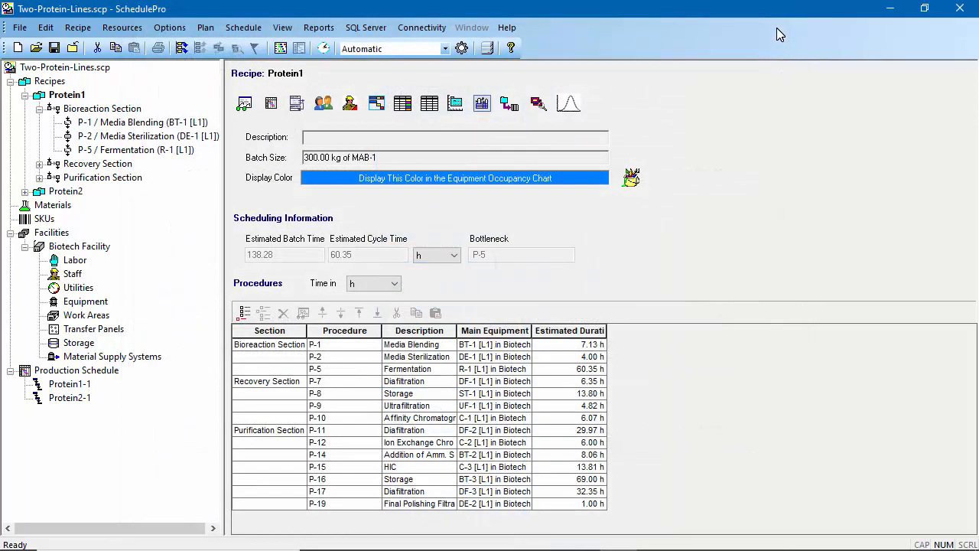
# Generate the production schedule from the planned Protein1-1 and Protein2-1 campaigns
pyautogui.doubleClick(78, 370)
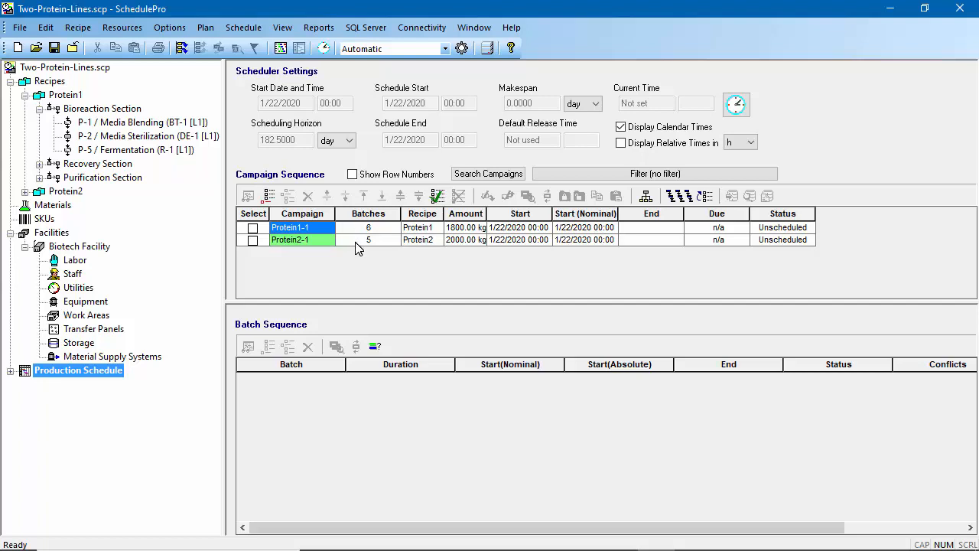
pyautogui.click(187, 49)
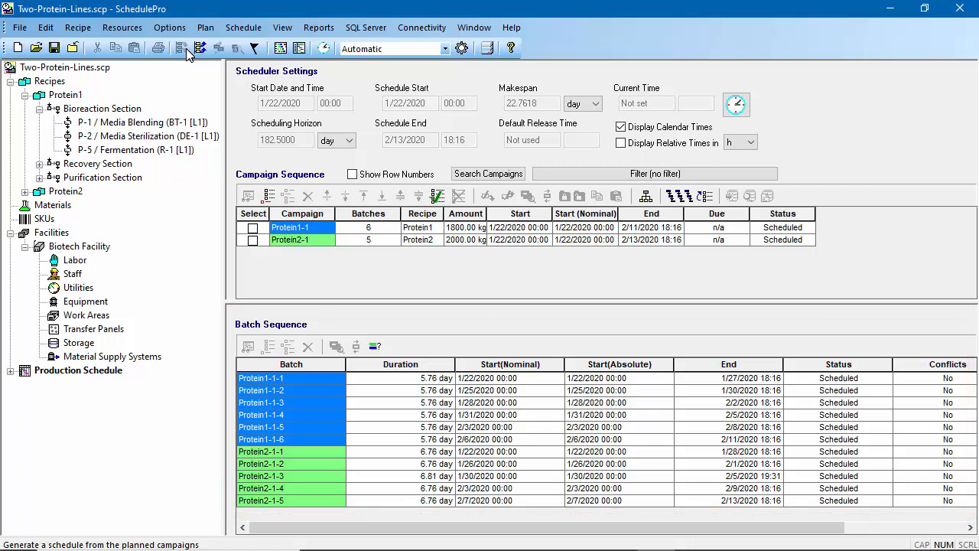
# Display the equipment occupancy chart, examine the CIP skid usage at 350% zoom, and fit the chart to the window again
pyautogui.click(280, 49)
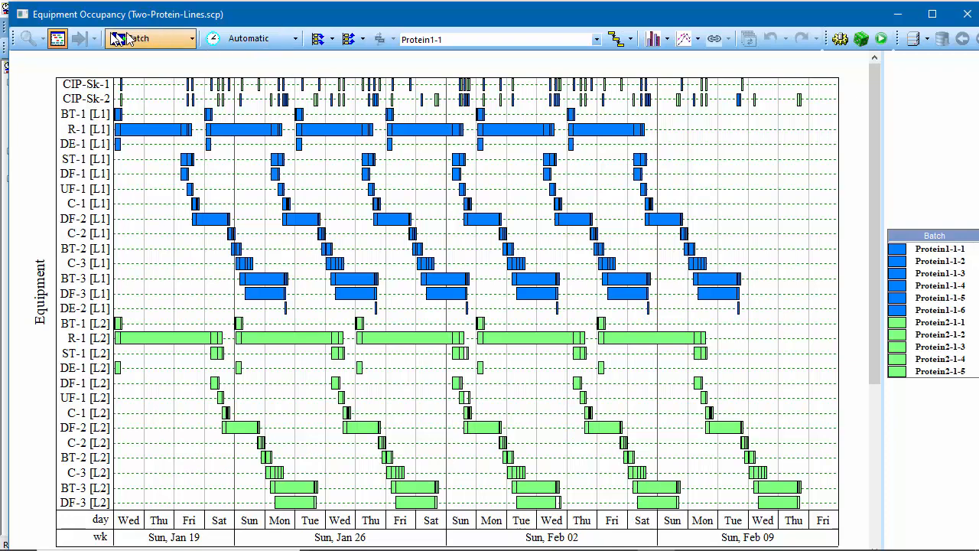
pyautogui.click(58, 39)
pyautogui.click(31, 43)
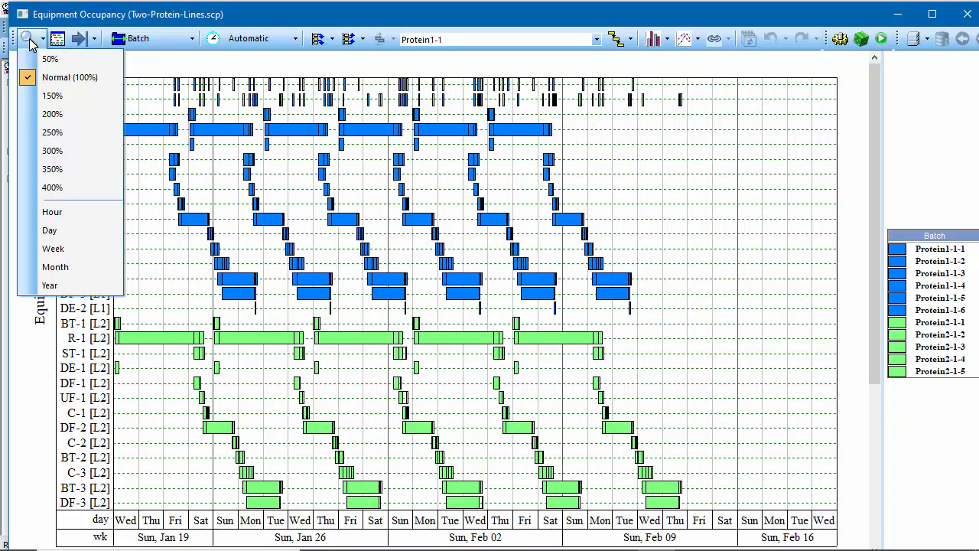
pyautogui.click(54, 169)
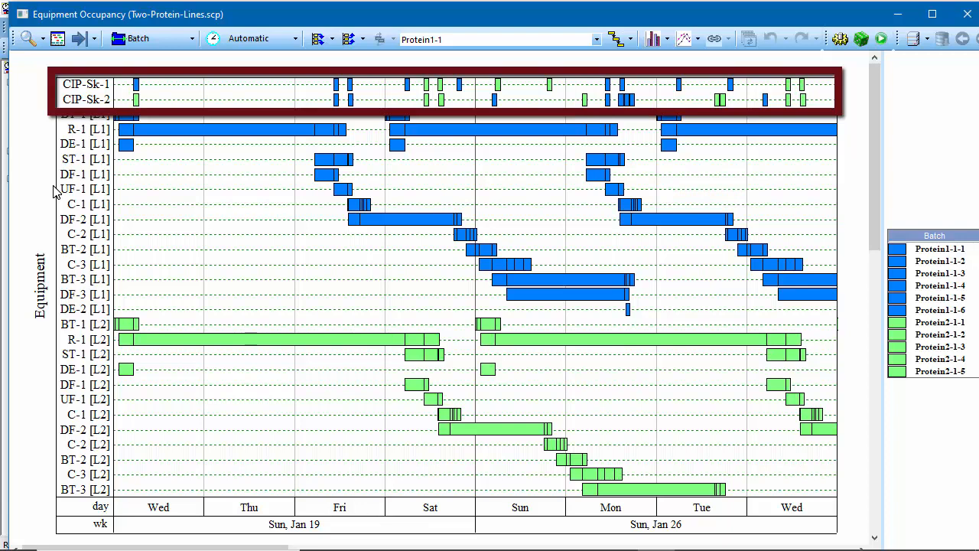
pyautogui.click(57, 39)
# Change the equipment occupancy chart style so that the bars are colored by batch
pyautogui.rightClick(146, 174)
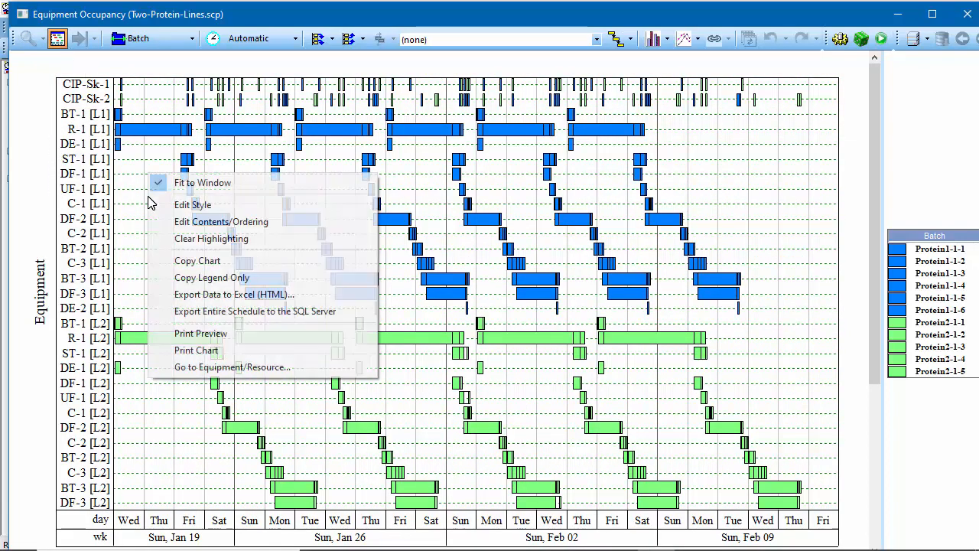
pyautogui.click(175, 205)
pyautogui.click(334, 198)
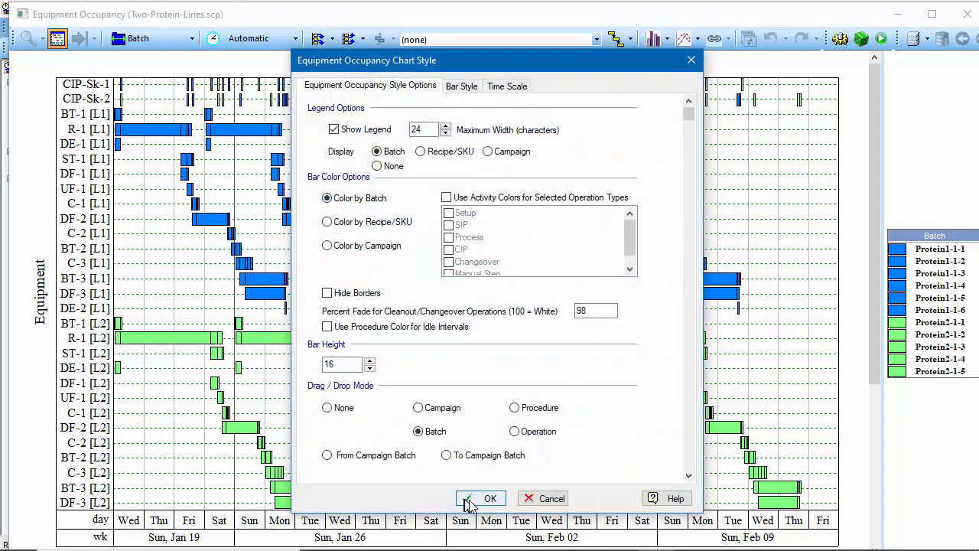
pyautogui.click(473, 500)
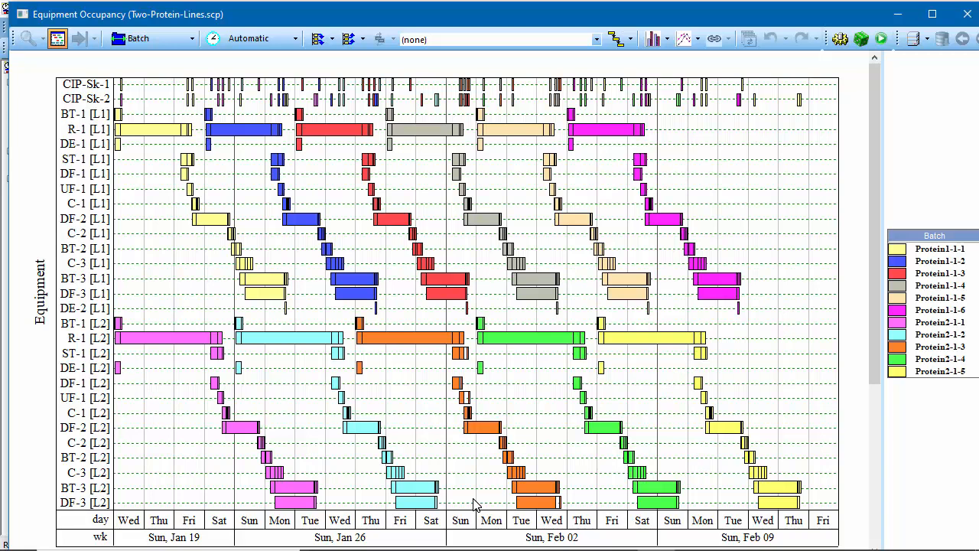
# Plot the Operator labor demand of the Biotech Facility for all recipes alongside the equipment occupancy chart
pyautogui.click(665, 39)
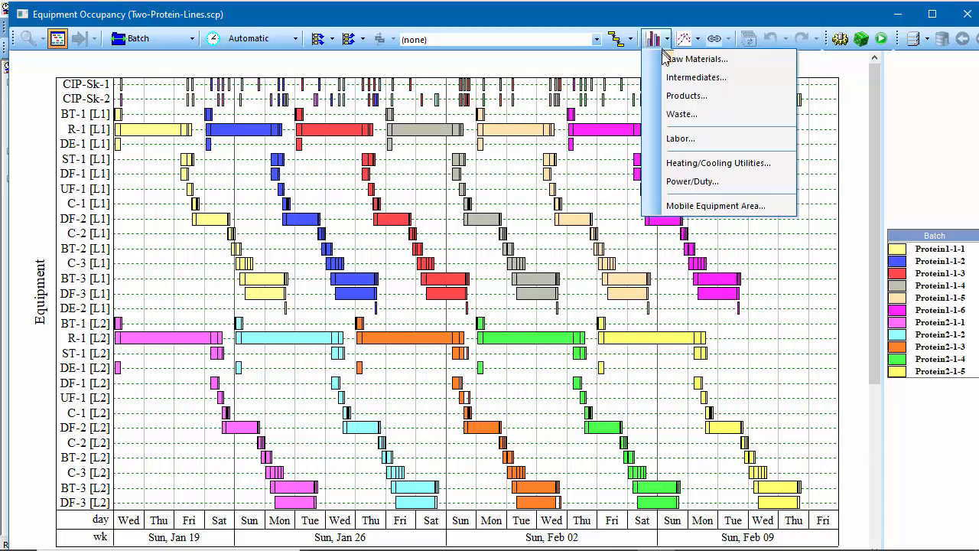
pyautogui.click(664, 141)
pyautogui.click(403, 435)
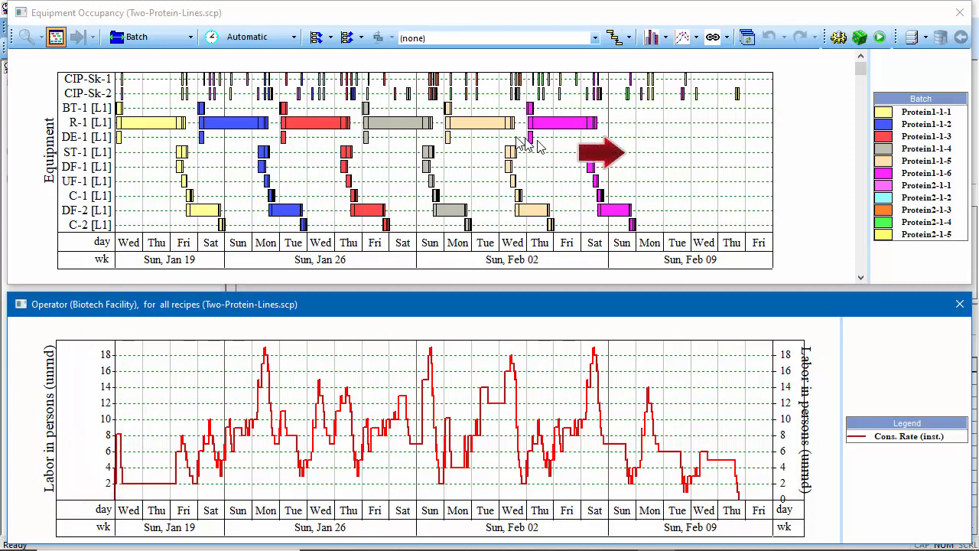
# Try delaying batch Protein1-1-6 to start about Sunday, Feb 9, undo the move, and close the labor chart
pyautogui.click(557, 129)
pyautogui.moveTo(557, 128); pyautogui.dragTo(638, 128)
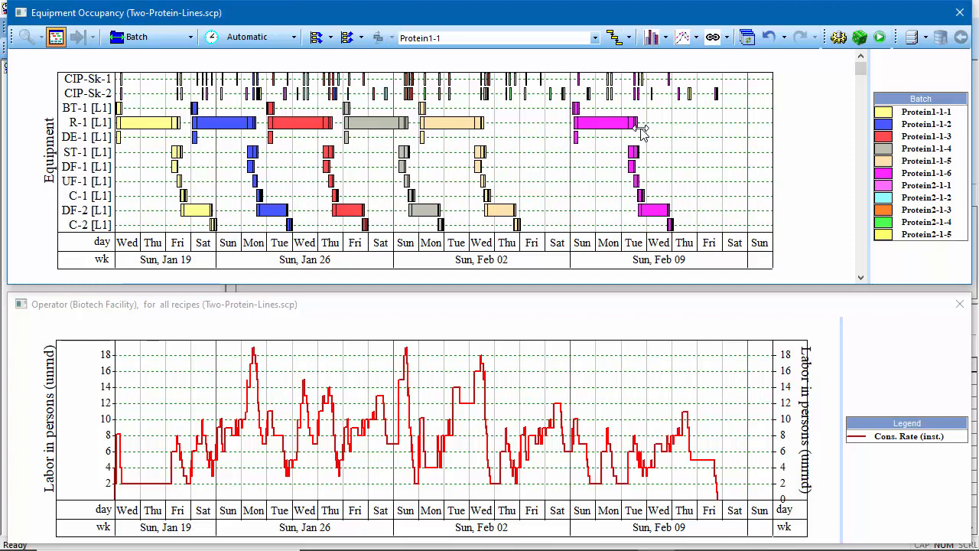
pyautogui.click(770, 38)
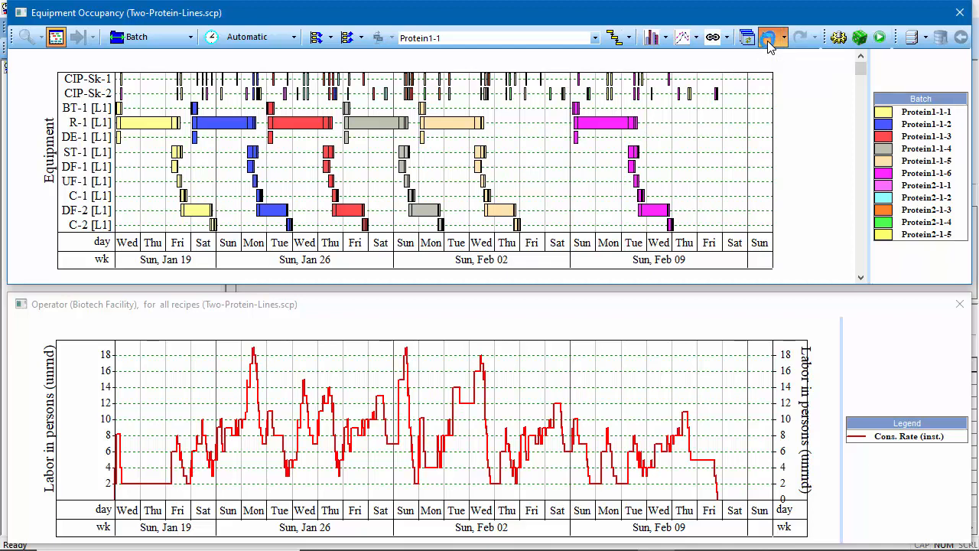
pyautogui.click(959, 304)
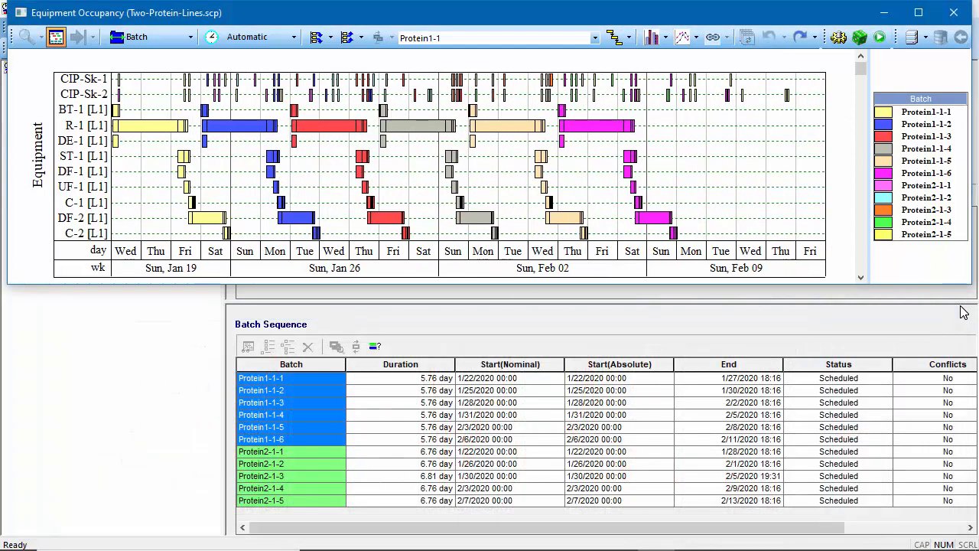
# Plot the supply system inventory of the WFI System in the Biotech Facility and link it to the equipment occupancy chart
pyautogui.click(695, 37)
pyautogui.click(686, 77)
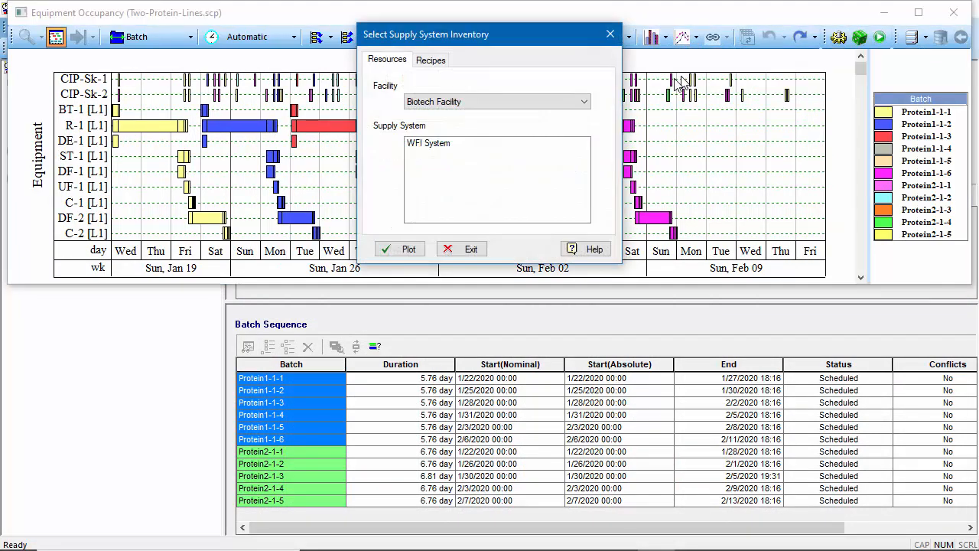
pyautogui.click(475, 144)
pyautogui.click(411, 250)
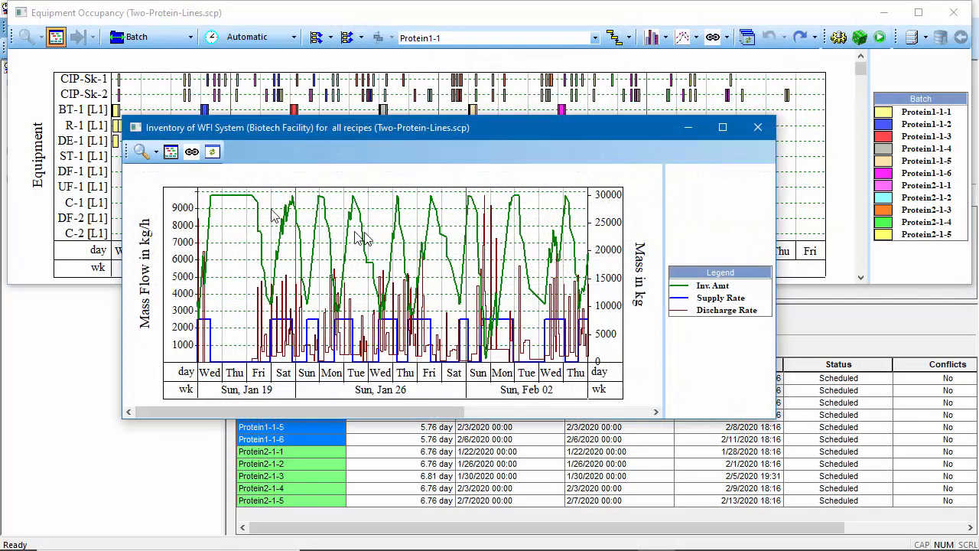
pyautogui.click(192, 157)
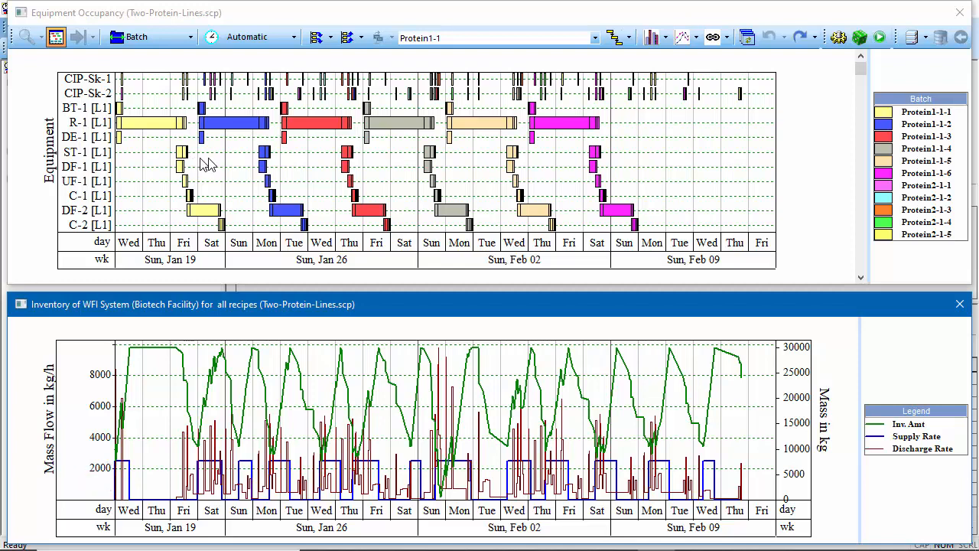
# Try delaying batch Protein1-1-6 to start about late Saturday, Feb 8, undo the move, and close the inventory and occupancy charts
pyautogui.click(557, 126)
pyautogui.moveTo(557, 126); pyautogui.dragTo(629, 133)
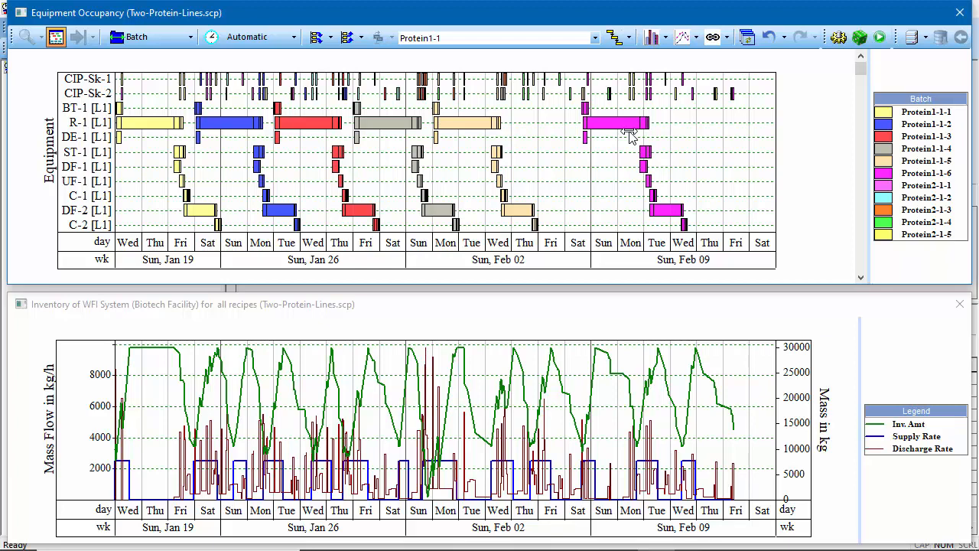
pyautogui.click(770, 42)
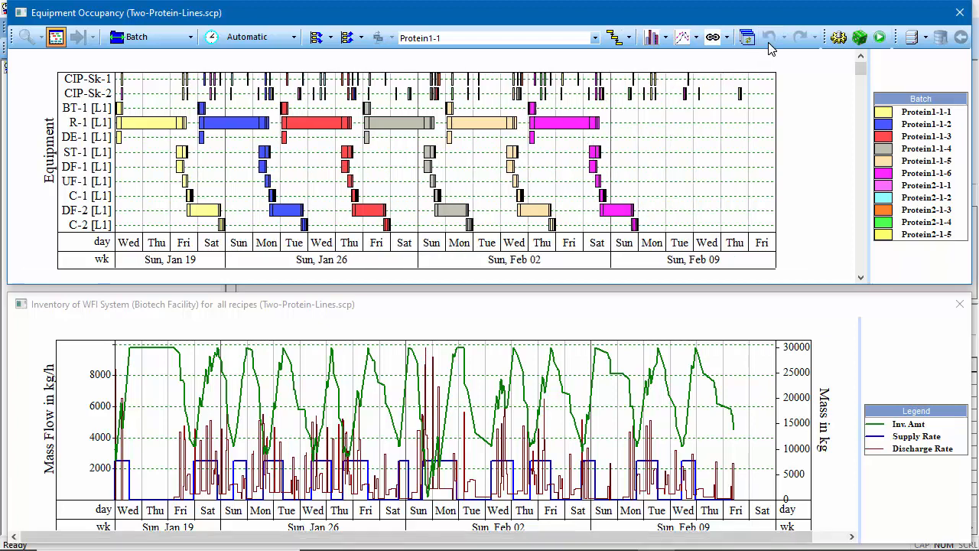
pyautogui.click(959, 304)
pyautogui.click(959, 12)
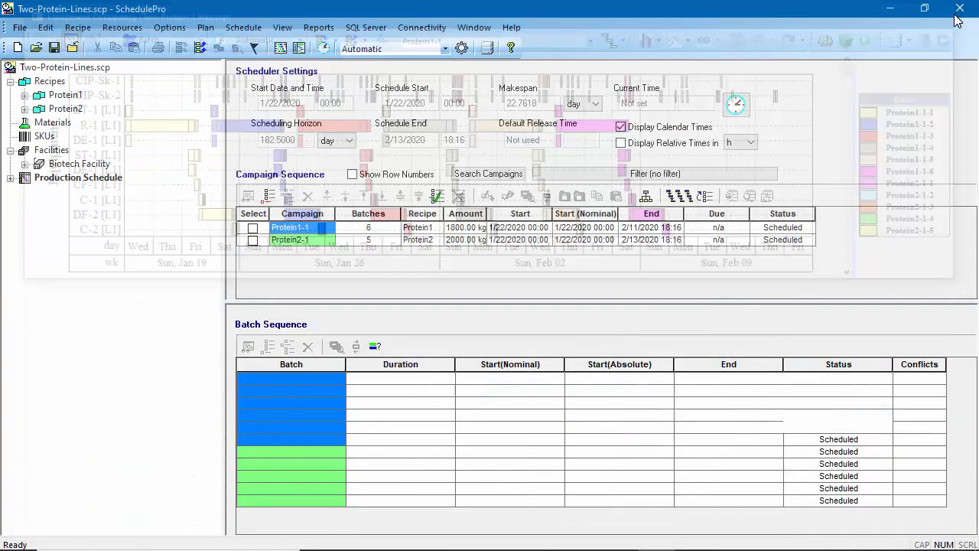
# Generate the Daily Activity Report for the schedule, view it, and close it
pyautogui.click(319, 27)
pyautogui.moveTo(409, 136)
pyautogui.click(478, 154)
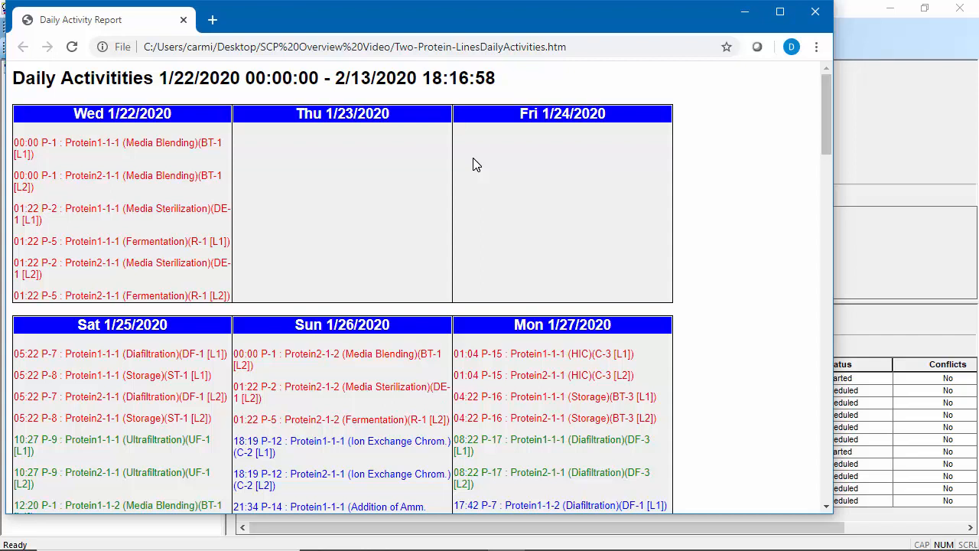
pyautogui.click(816, 11)
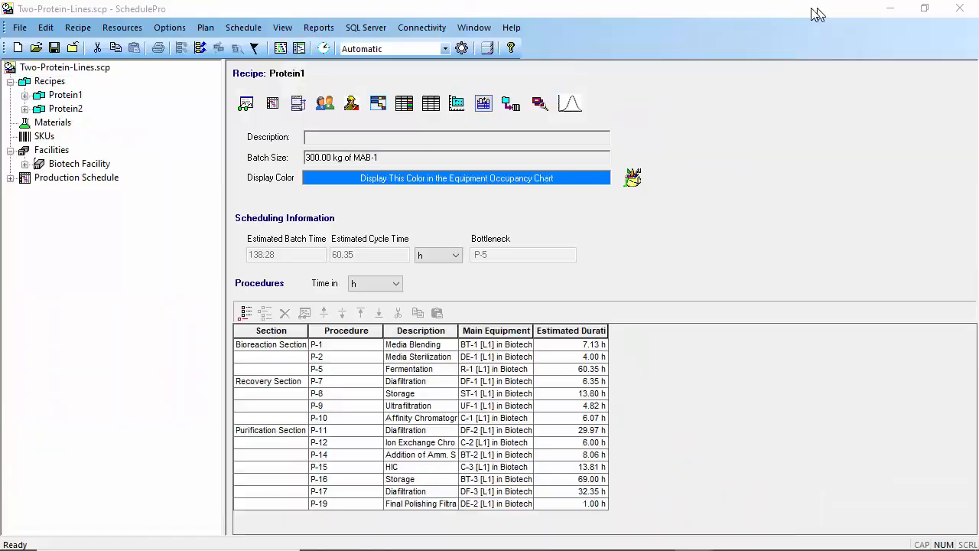
# Reopen the equipment occupancy chart and set the schedule's current time to about midday on Thursday, January 23, 2020
pyautogui.click(280, 48)
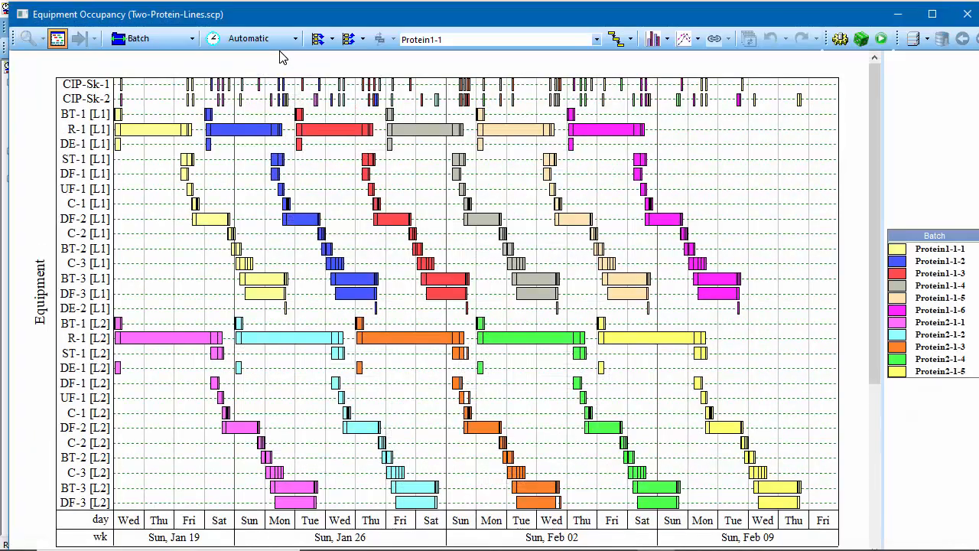
pyautogui.click(214, 40)
pyautogui.click(441, 209)
pyautogui.click(392, 283)
pyautogui.click(574, 307)
pyautogui.click(511, 375)
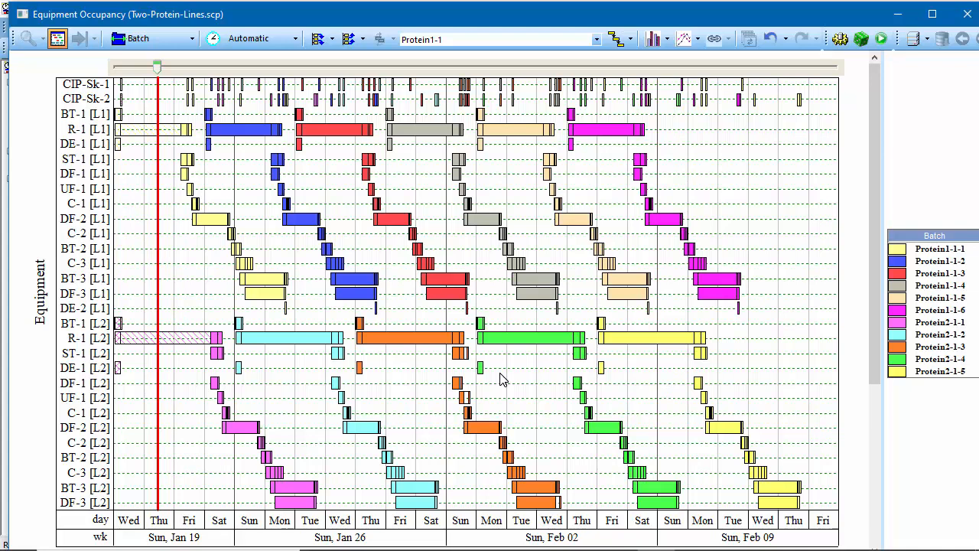
# Detach the database toolbar of the equipment occupancy chart and save a trace of the current schedule
pyautogui.moveTo(899, 38); pyautogui.dragTo(719, 80)
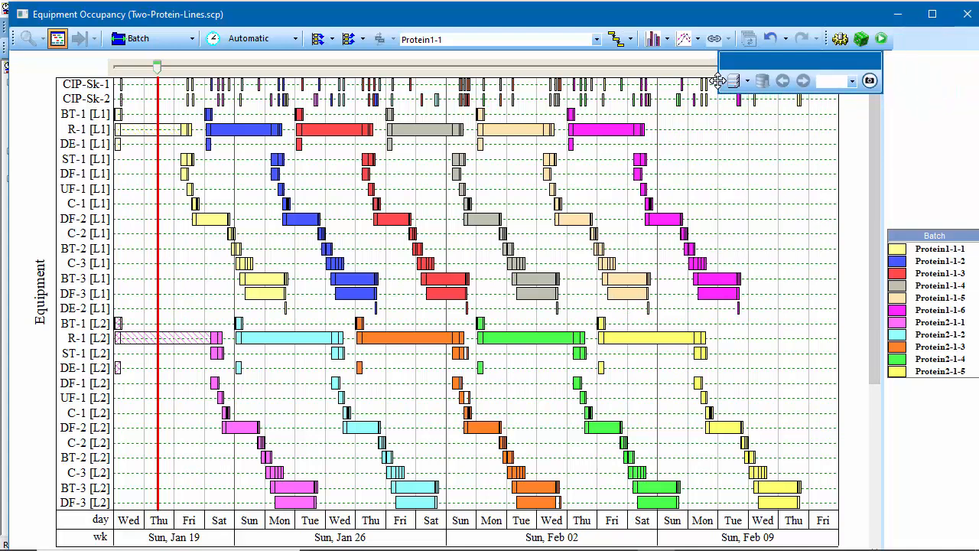
pyautogui.click(871, 82)
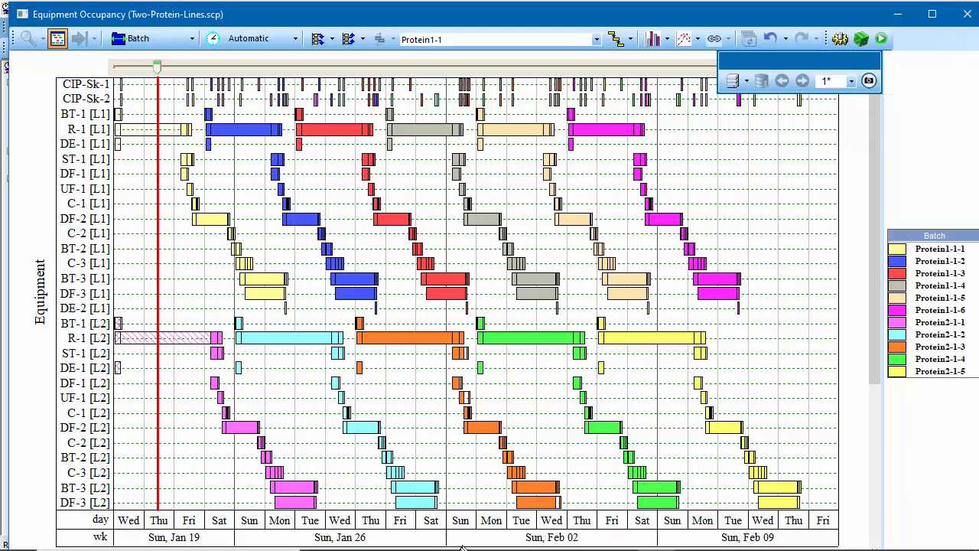
# Switch to SchedulePro WebViewer in the browser and view the Protein1-1 equipment occupancy chart in full screen
pyautogui.moveTo(466, 544)
pyautogui.click(506, 535)
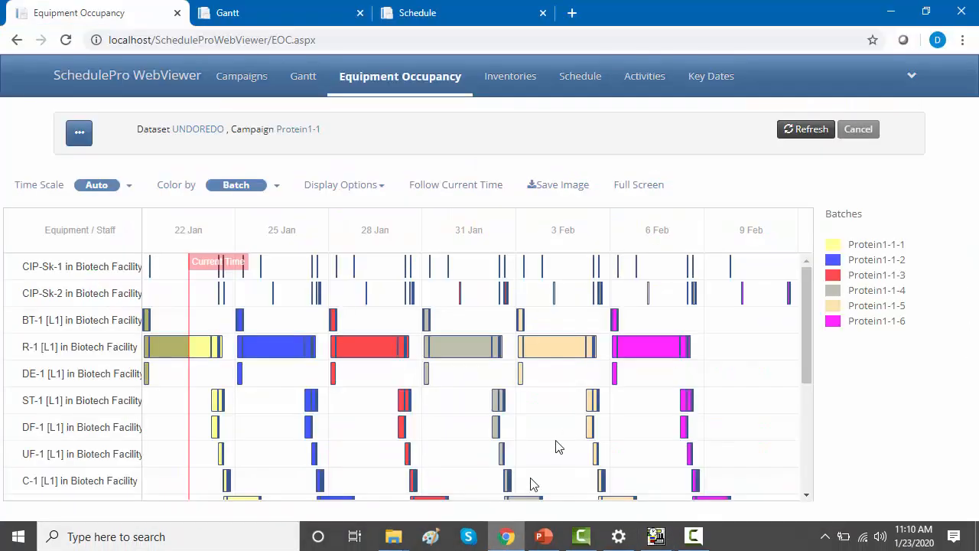
pyautogui.click(640, 187)
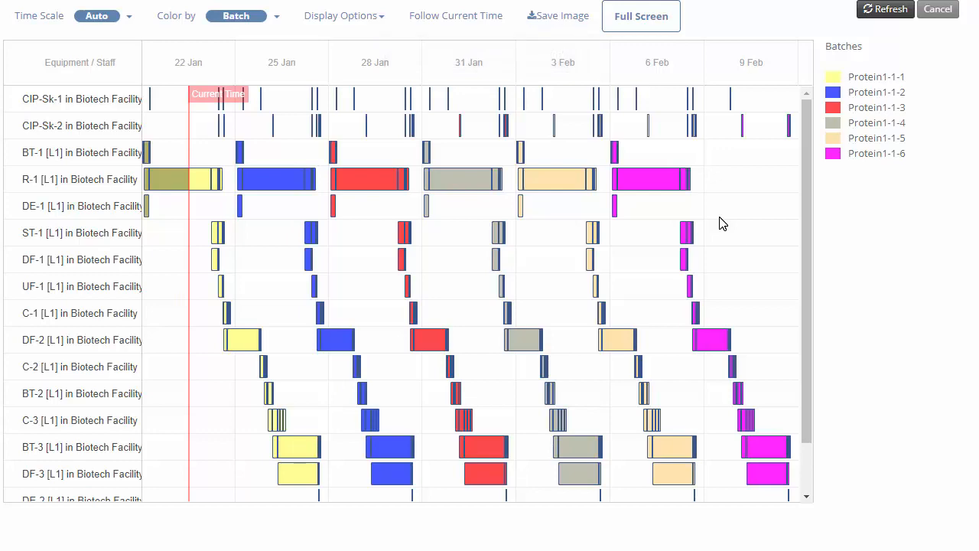
pyautogui.click(641, 23)
# View batch Protein1-1-1's Gantt chart in full screen with procedure P-5 in R-1 [L1] expanded, and bring up the Schedule report
pyautogui.click(316, 17)
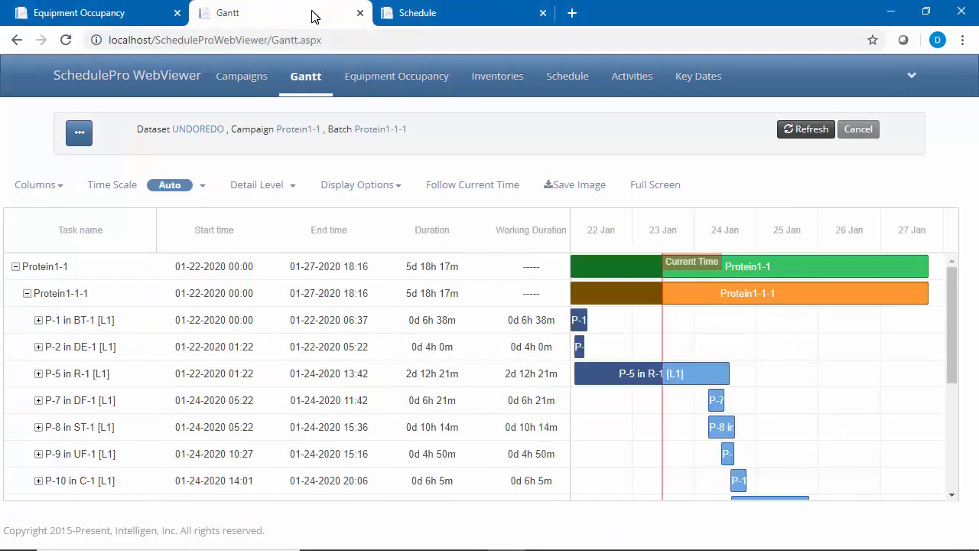
pyautogui.click(660, 185)
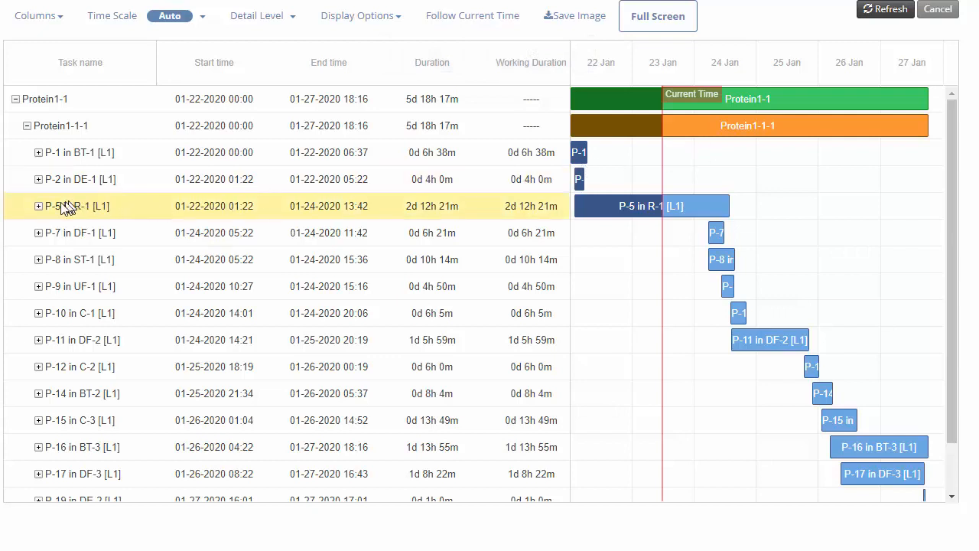
pyautogui.click(38, 207)
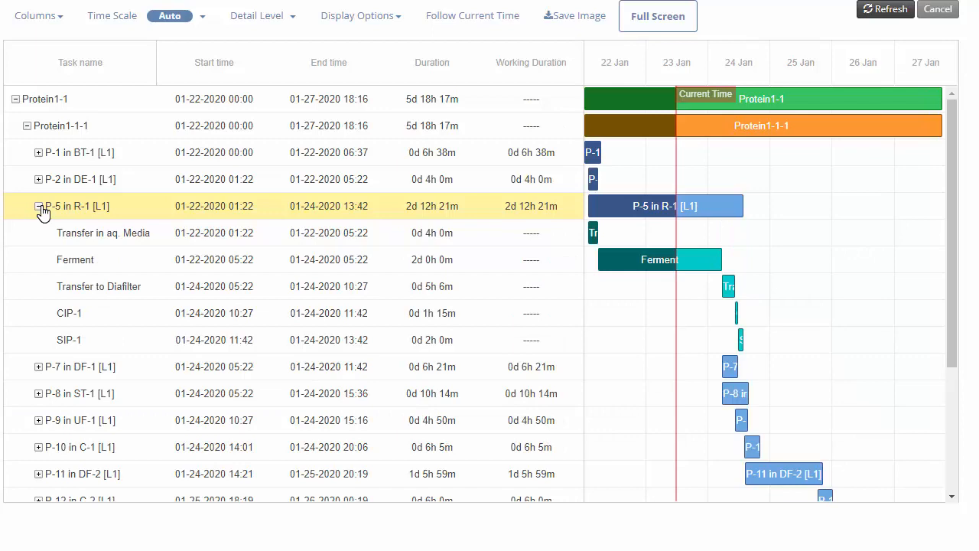
pyautogui.click(655, 20)
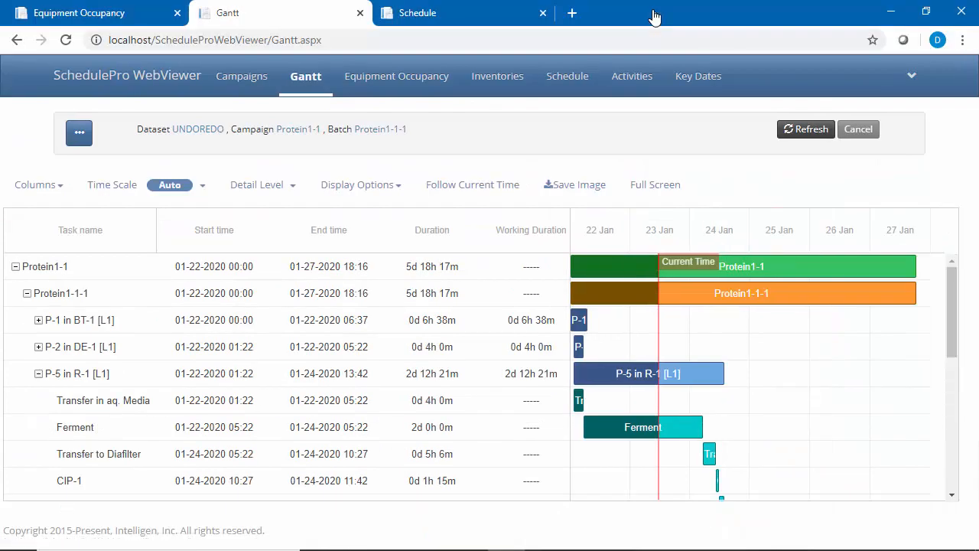
pyautogui.click(450, 18)
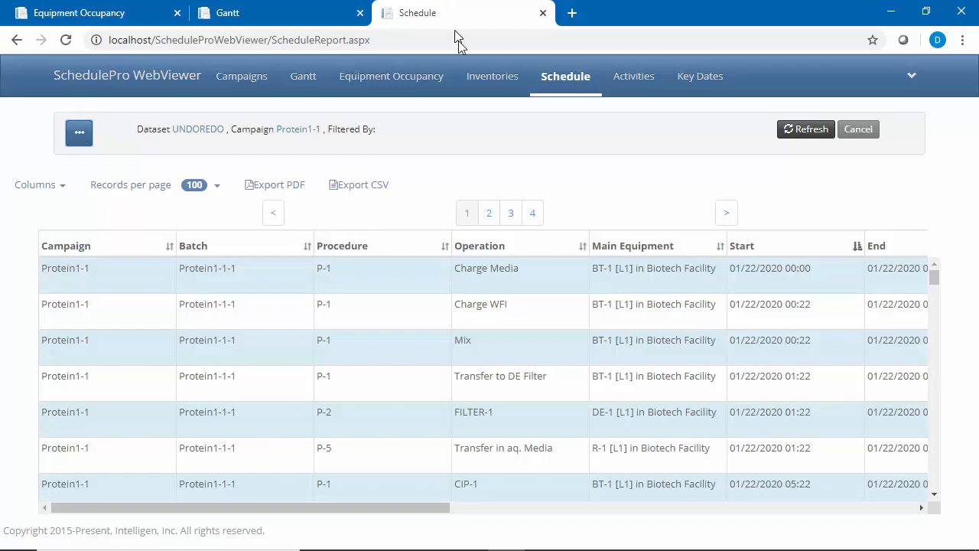
# Switch back to SchedulePro and set the working duration of batch Protein1-1-1's Ferment operation in P-5 to 3 days
pyautogui.click(655, 536)
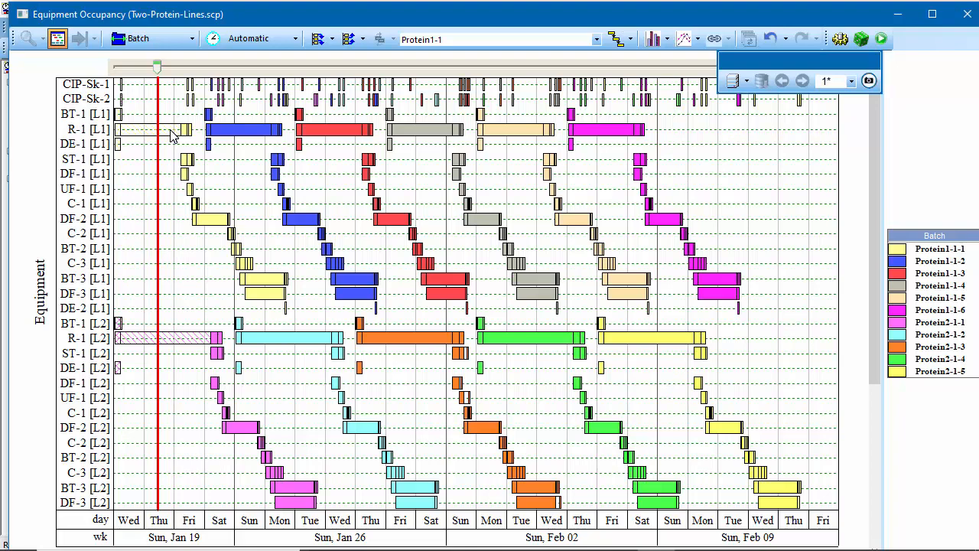
pyautogui.rightClick(172, 135)
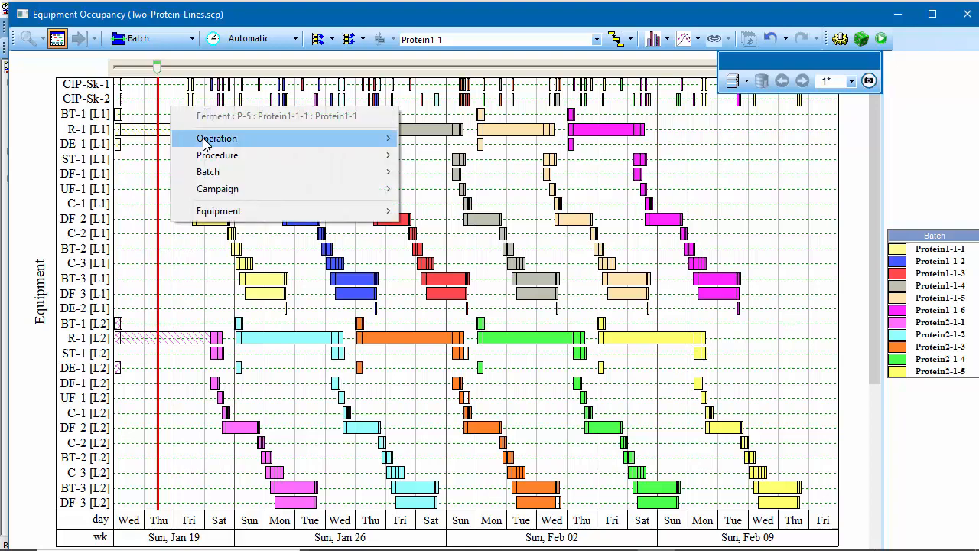
pyautogui.moveTo(287, 146)
pyautogui.click(423, 140)
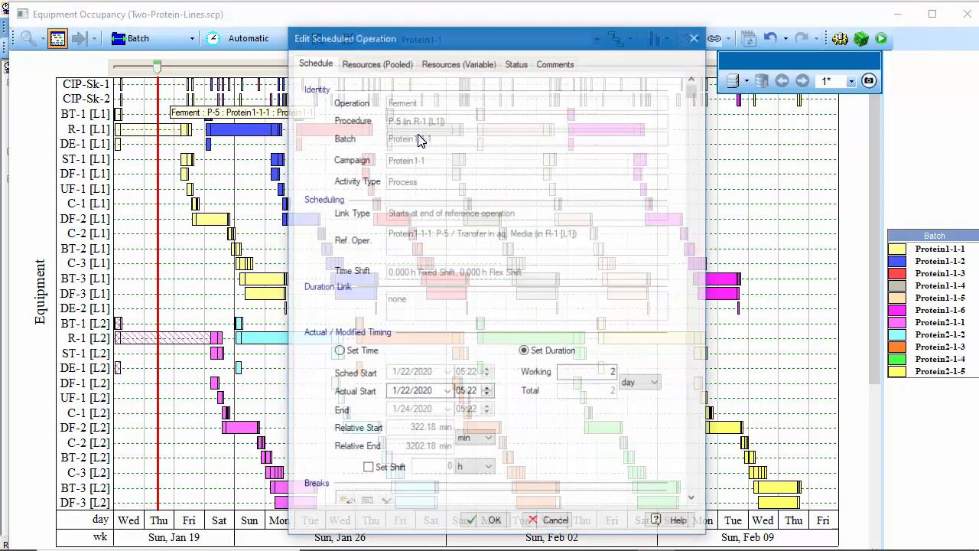
pyautogui.click(612, 373)
pyautogui.doubleClick(613, 373)
pyautogui.write('3')
pyautogui.click(493, 521)
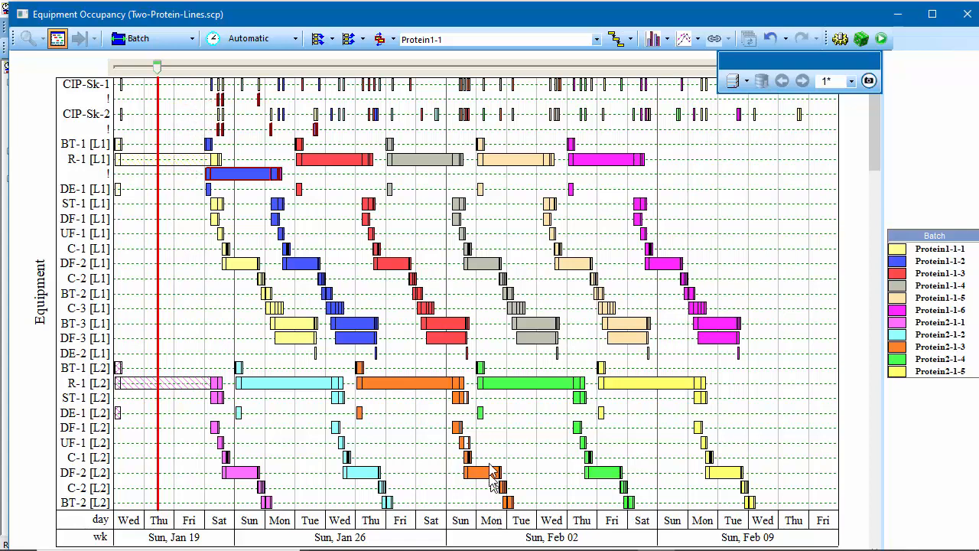
# Resolve all scheduling conflicts in the equipment occupancy chart and save a new trace of the schedule
pyautogui.click(393, 39)
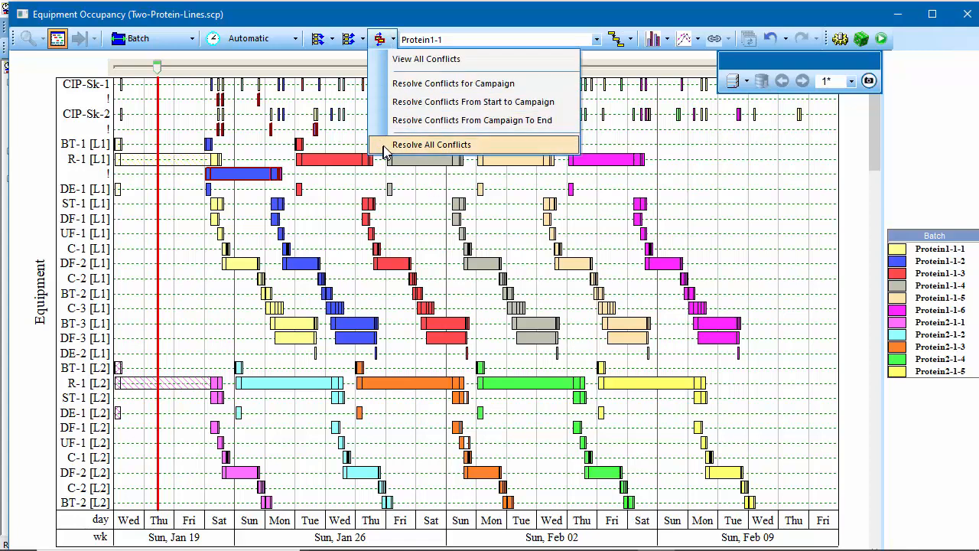
pyautogui.click(431, 145)
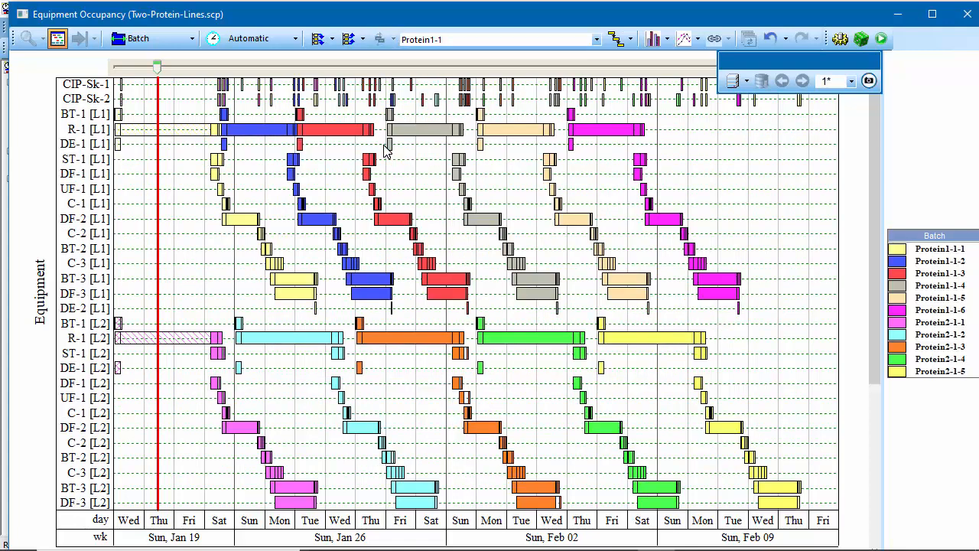
pyautogui.click(870, 81)
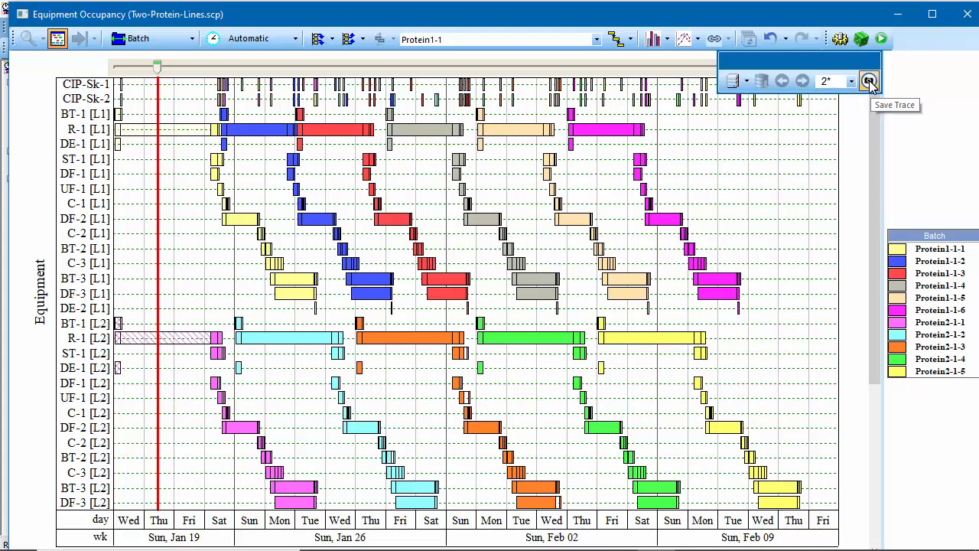
# Refresh the Gantt chart in the browser's WebViewer, show the planned timing, and expand procedure P-5 in R-1 [L1]
pyautogui.click(505, 535)
pyautogui.click(262, 16)
pyautogui.click(809, 131)
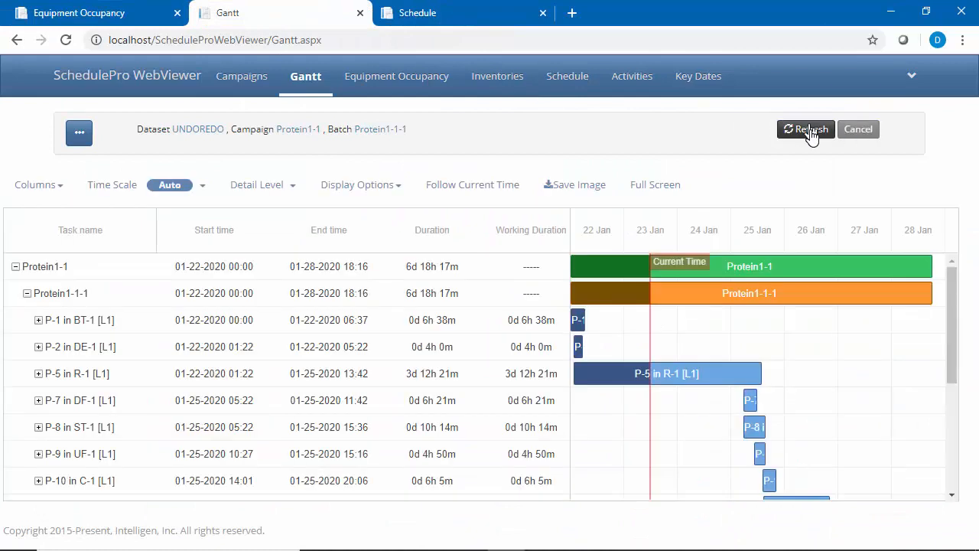
pyautogui.click(381, 188)
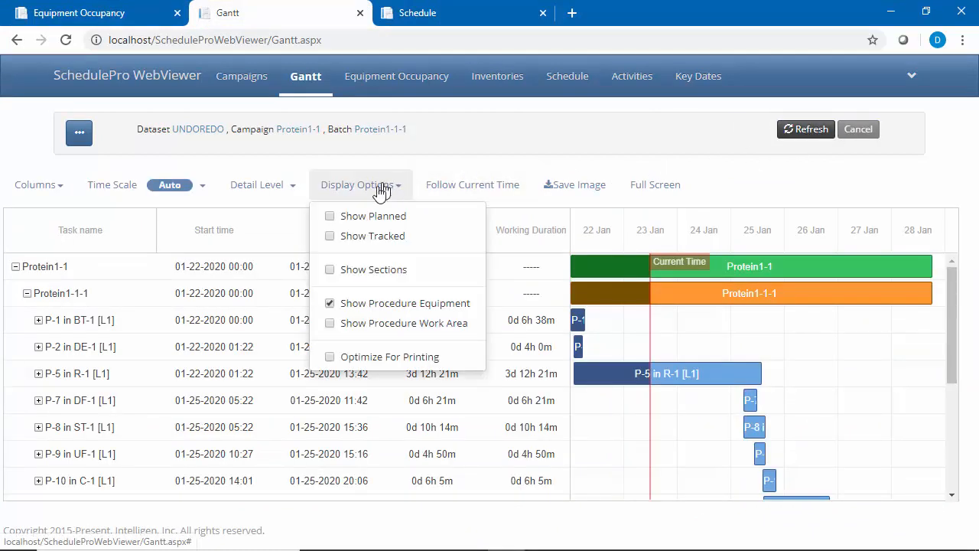
pyautogui.click(330, 216)
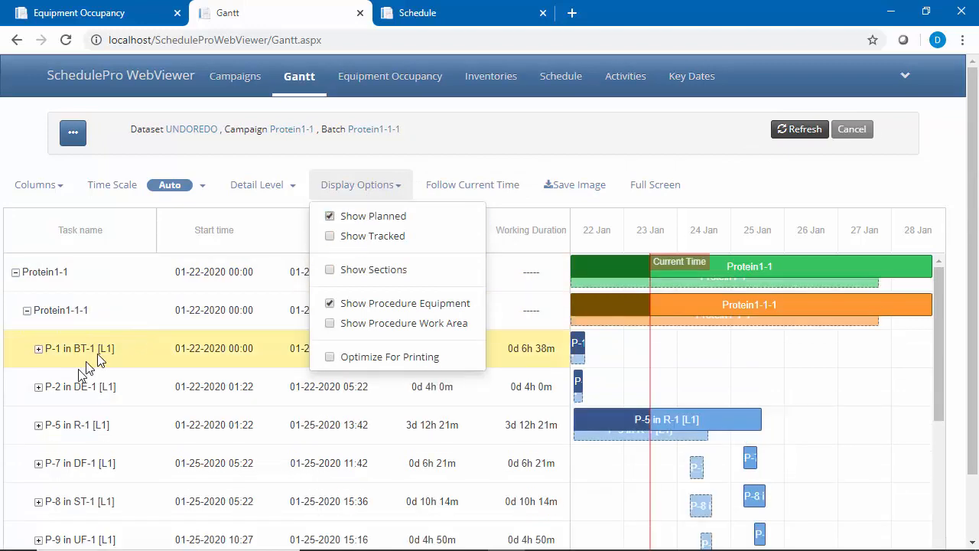
pyautogui.click(38, 425)
pyautogui.click(680, 184)
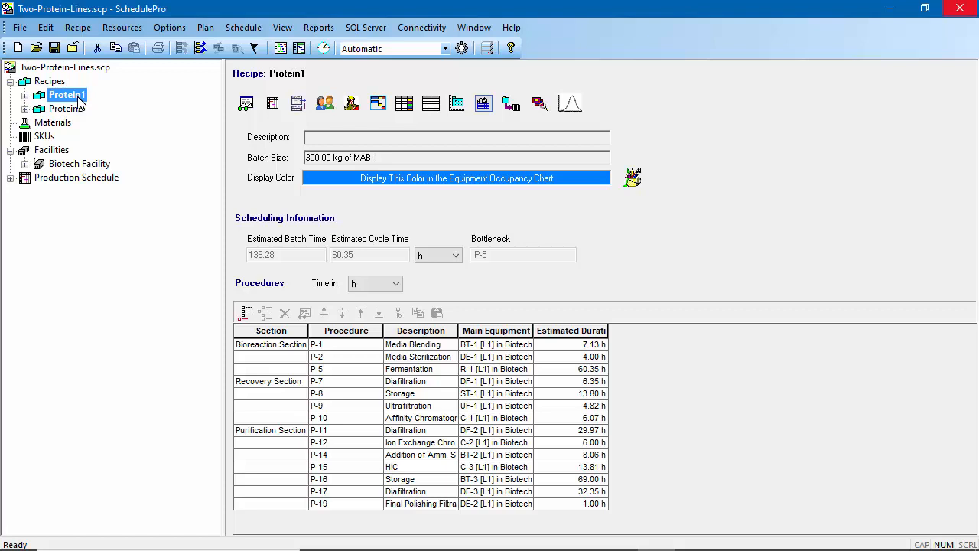
# Review the variability parameters of the Ferment operation in procedure P-5 of recipe Protein1, and close the variability overview
pyautogui.click(570, 105)
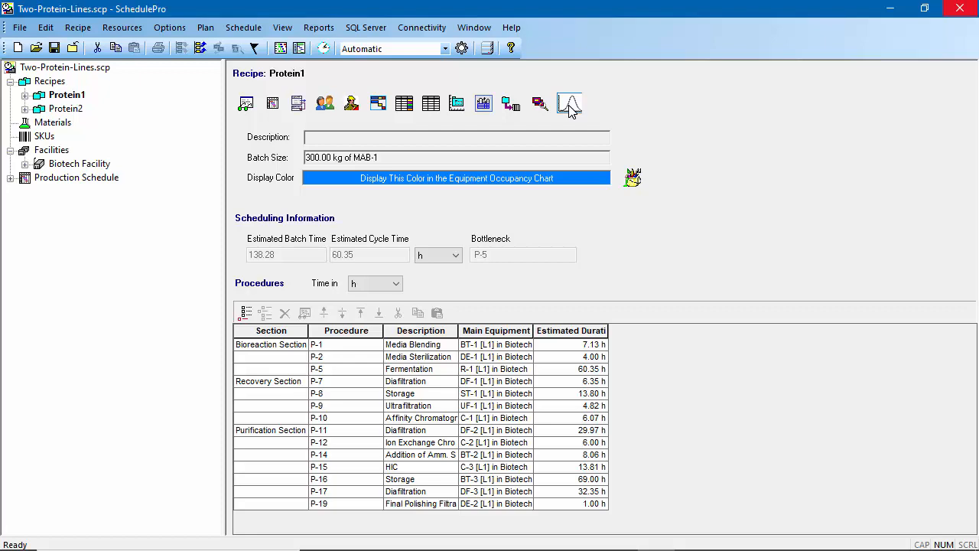
pyautogui.click(570, 105)
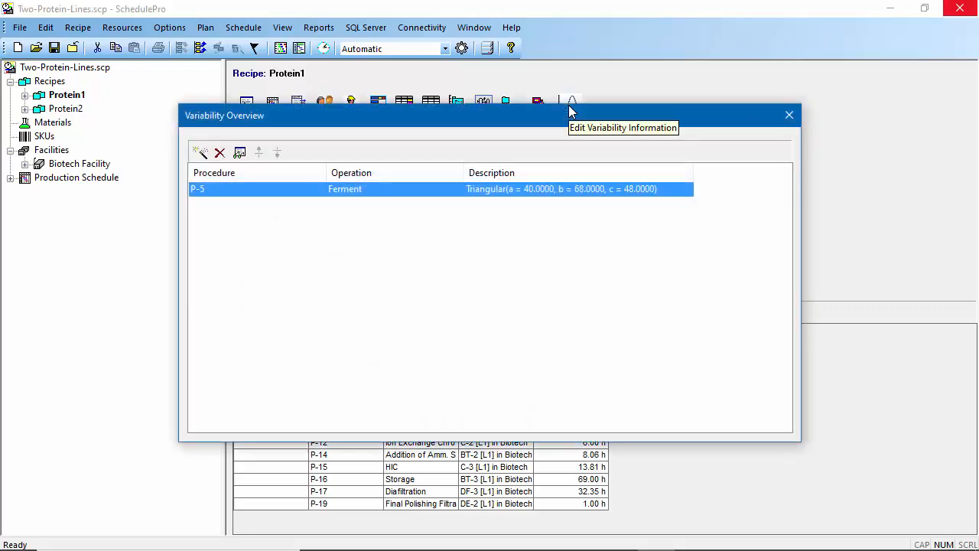
pyautogui.click(239, 154)
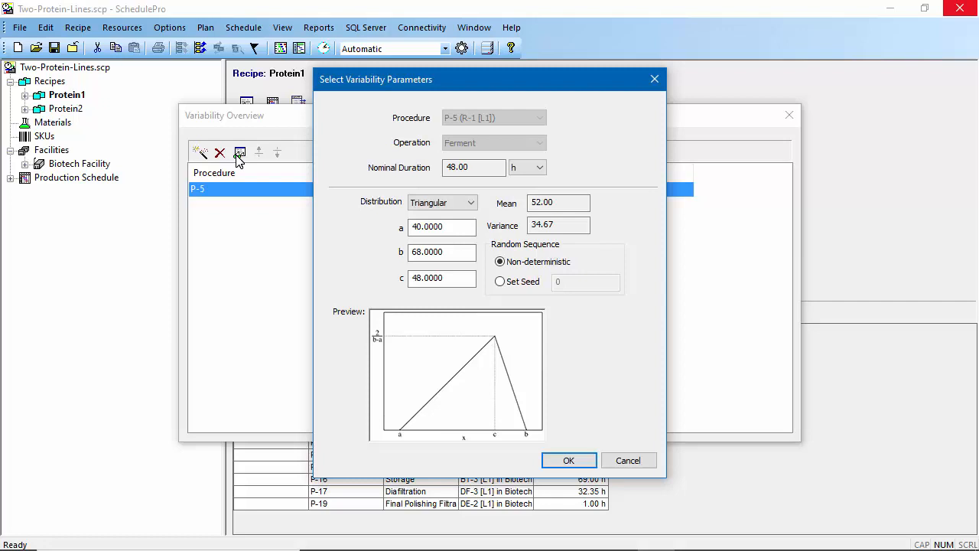
pyautogui.click(567, 461)
pyautogui.click(789, 115)
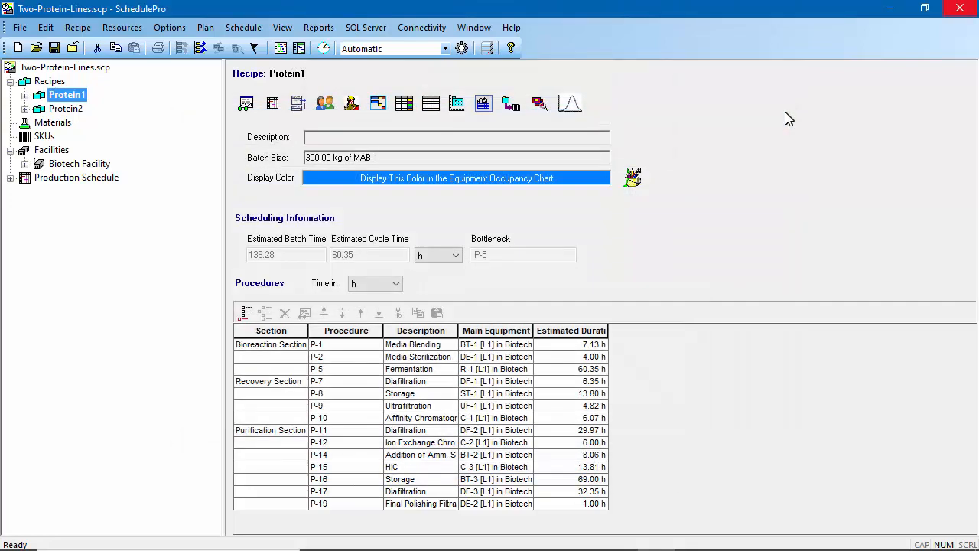
# Open the equipment occupancy chart, run the simulation of the schedule with duration variability, and undo its changes
pyautogui.click(280, 48)
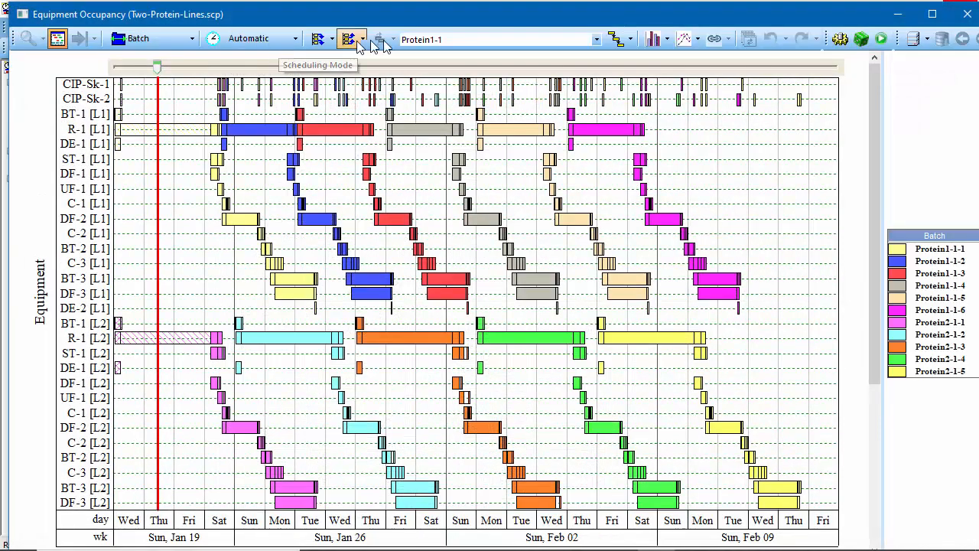
pyautogui.click(880, 40)
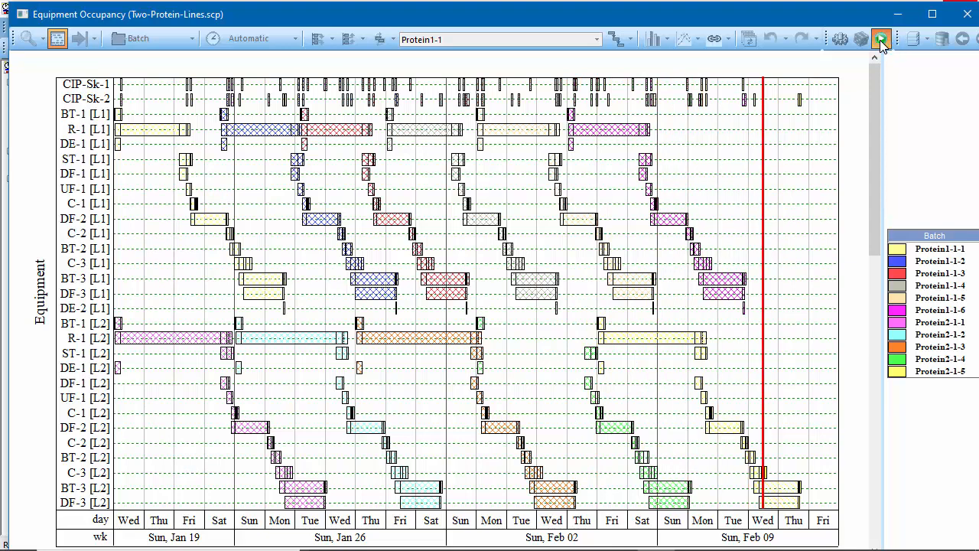
pyautogui.click(882, 42)
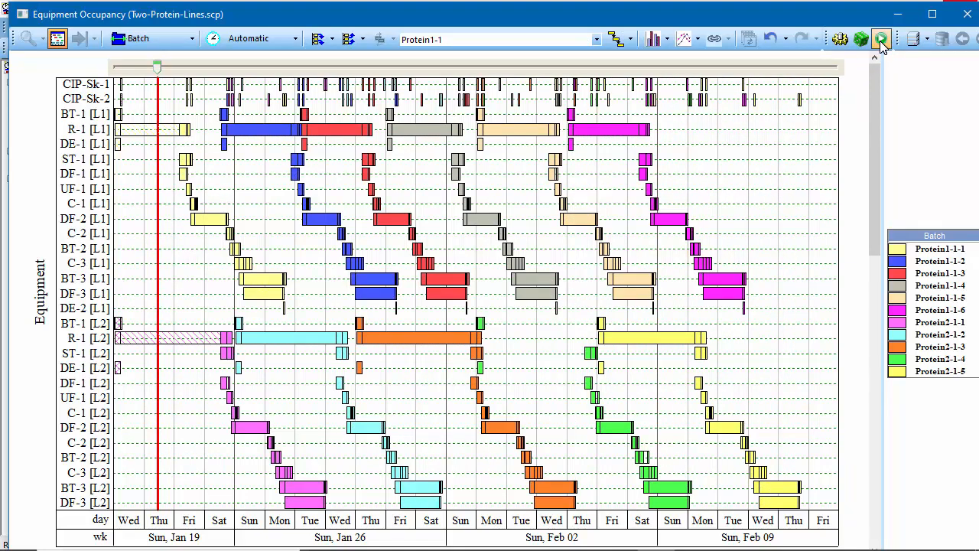
pyautogui.click(772, 41)
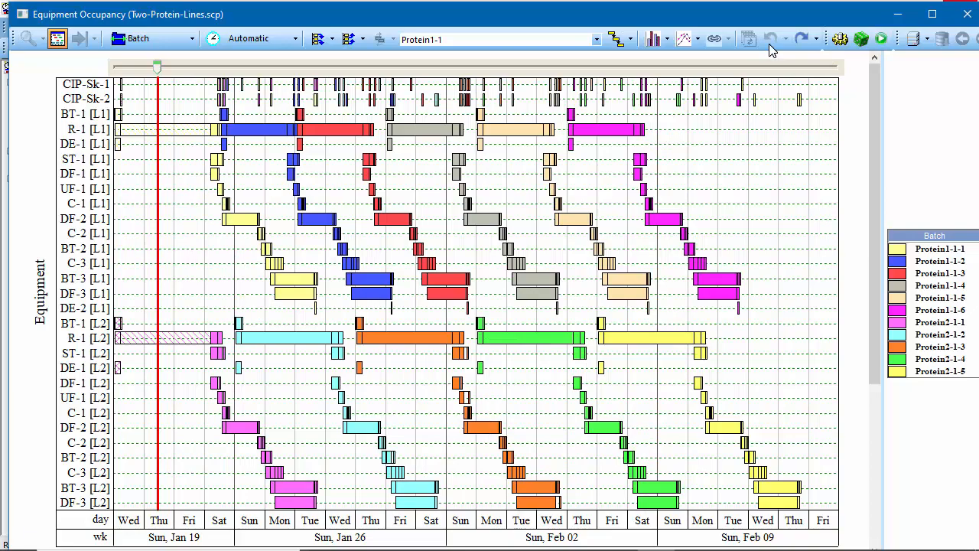